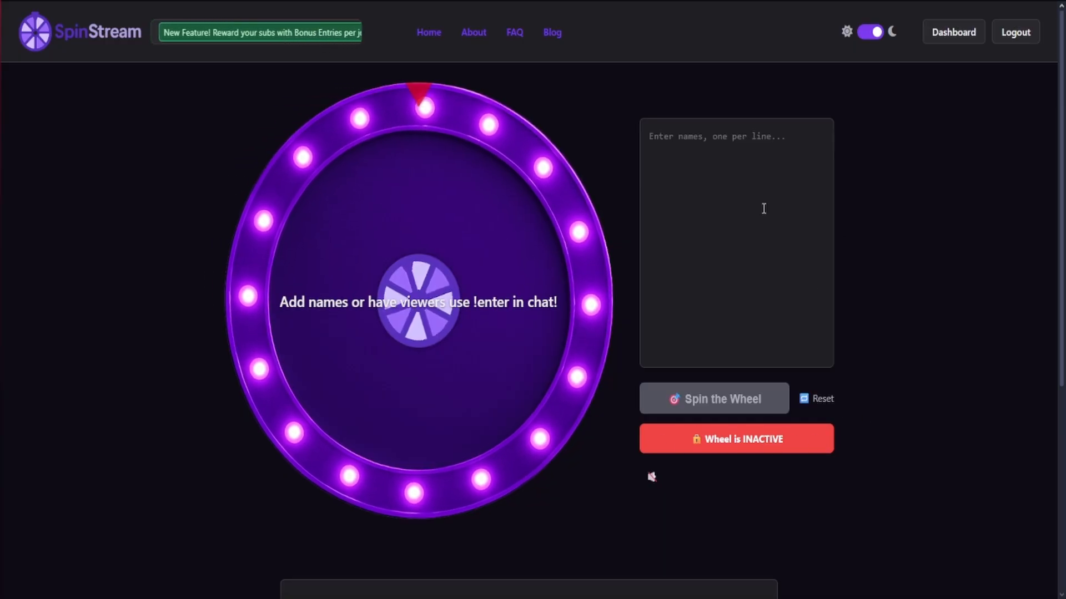
# Open the dashboard and look over the standard overlay entry in the stream overlay section
pyautogui.click(718, 161)
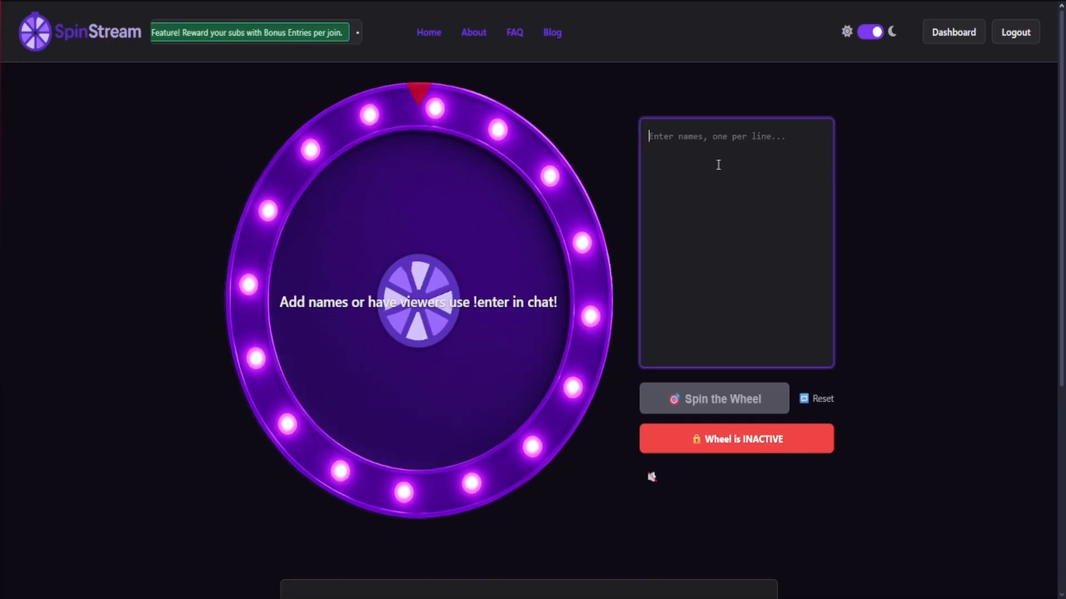
pyautogui.click(952, 32)
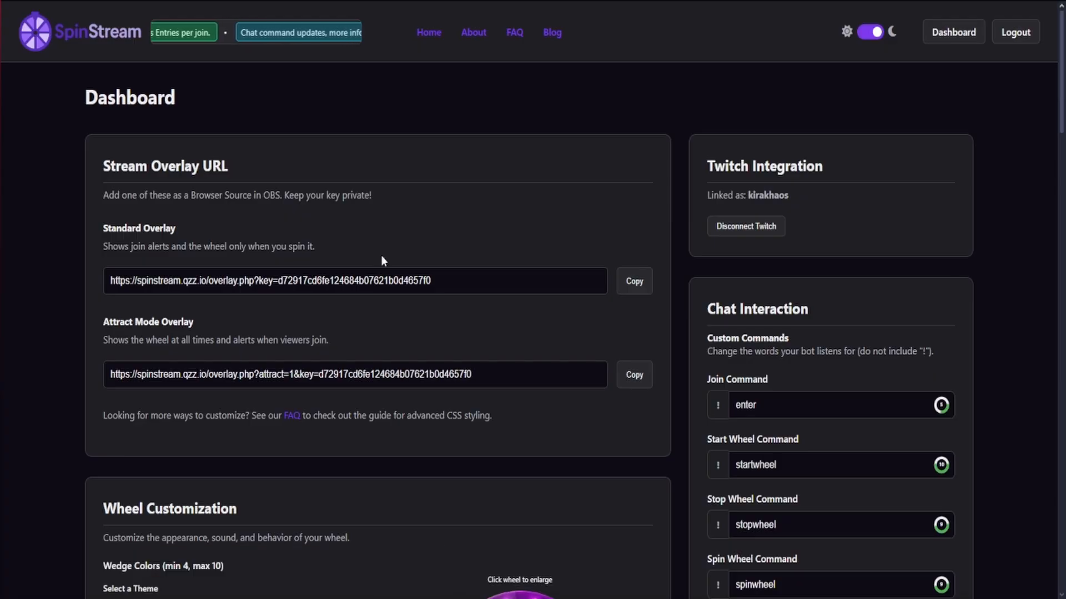
pyautogui.moveTo(92, 233); pyautogui.dragTo(319, 248)
pyautogui.click(252, 252)
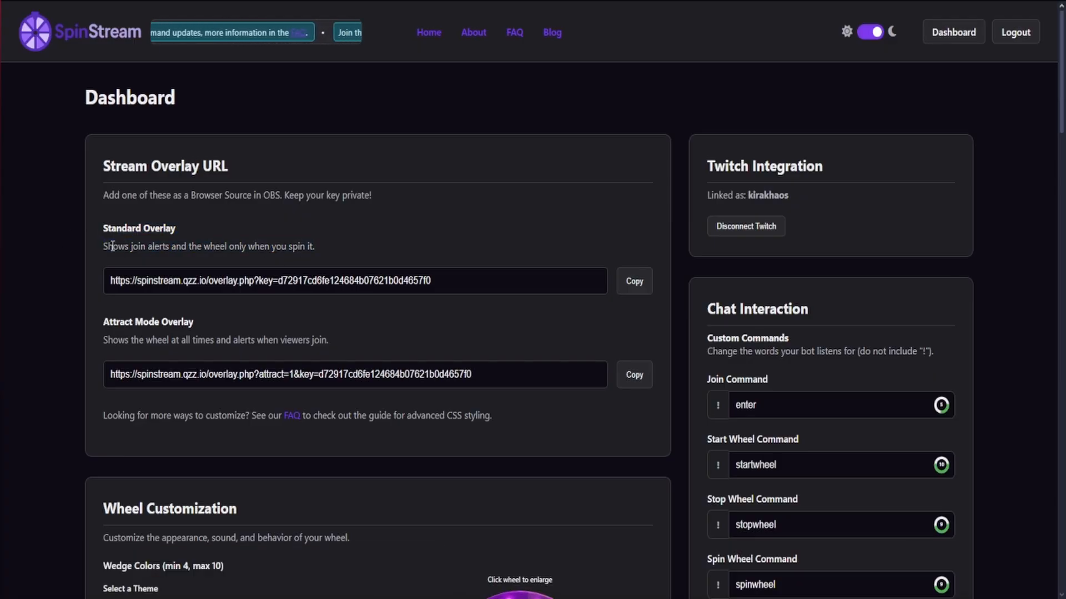
# Enlarge and shrink the wheel preview under Wheel Customization, and view the available wedge color themes
pyautogui.scroll(-1, 133, 314)
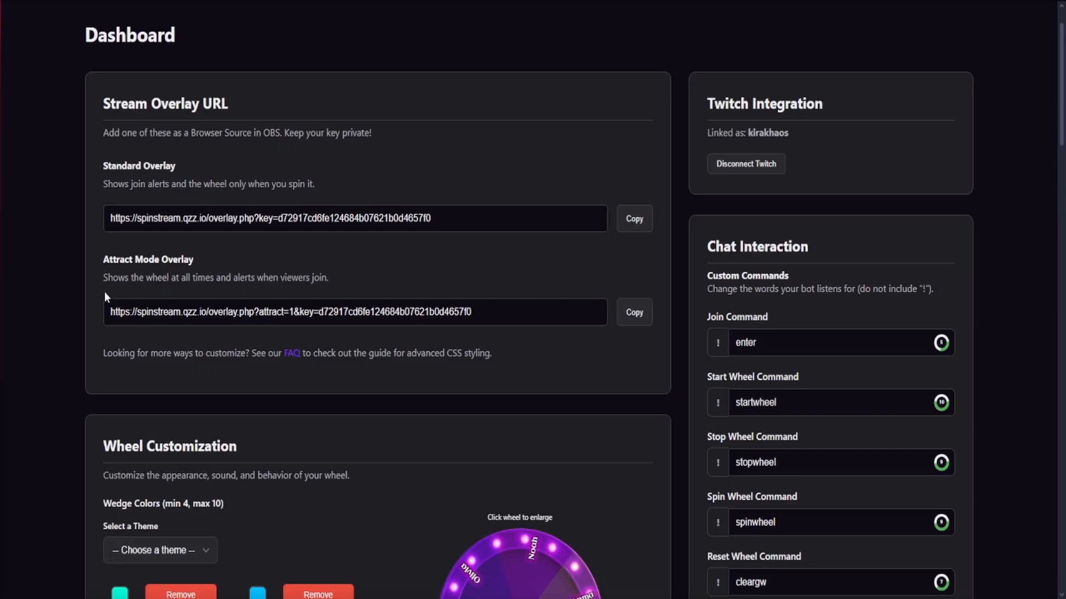
pyautogui.scroll(-4, 253, 293)
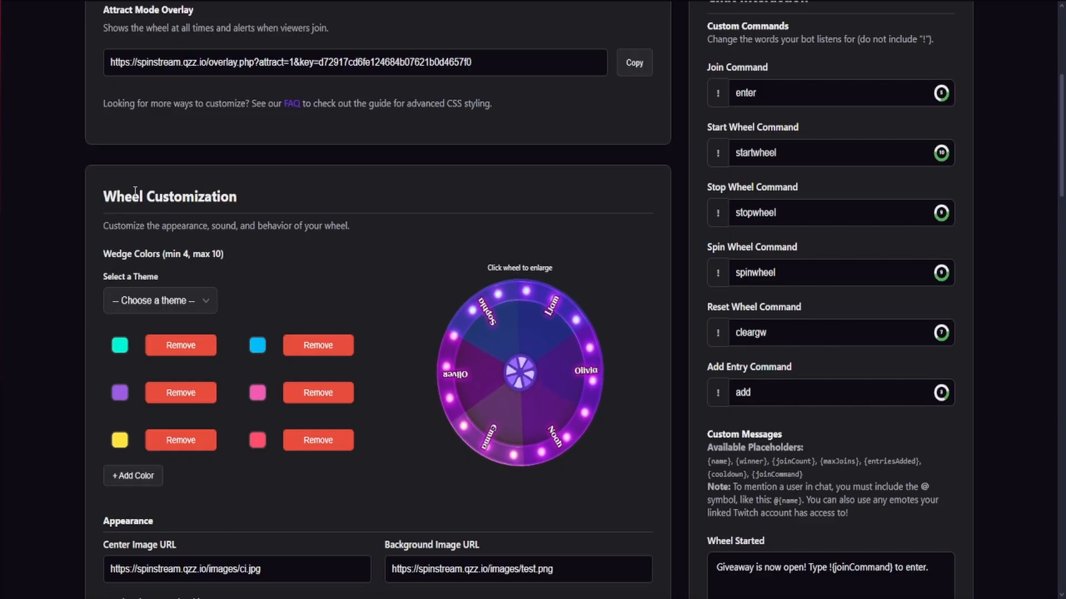
pyautogui.scroll(-2, 371, 309)
pyautogui.click(474, 240)
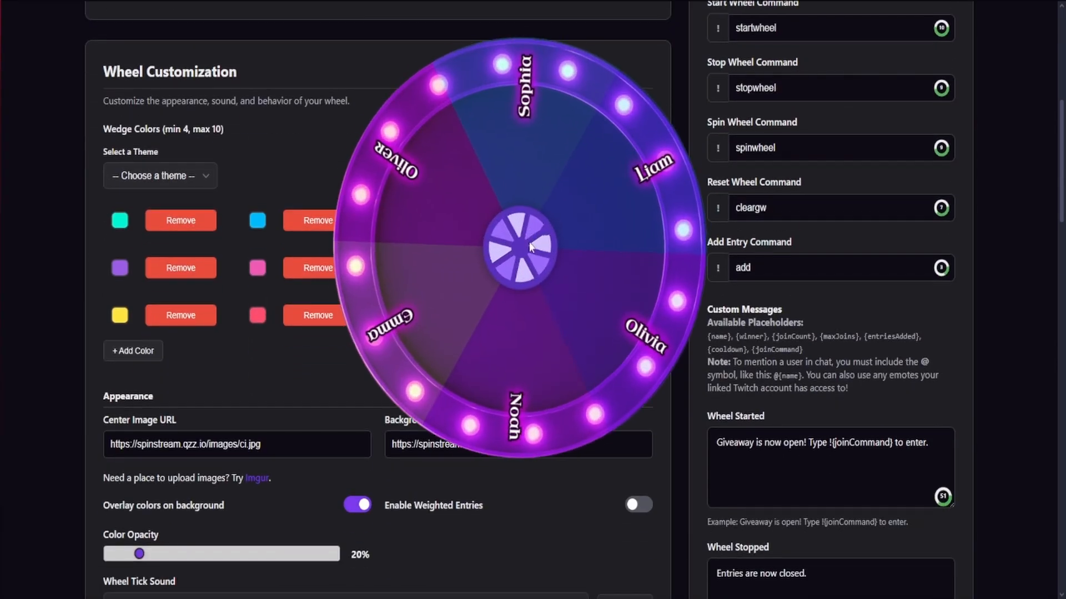
pyautogui.click(227, 185)
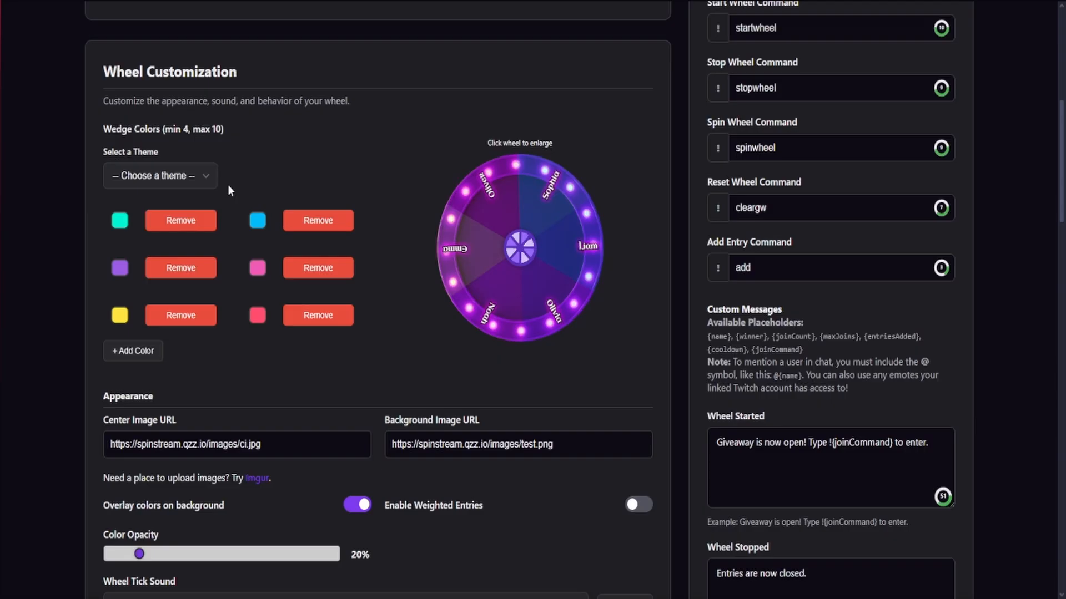
pyautogui.click(156, 178)
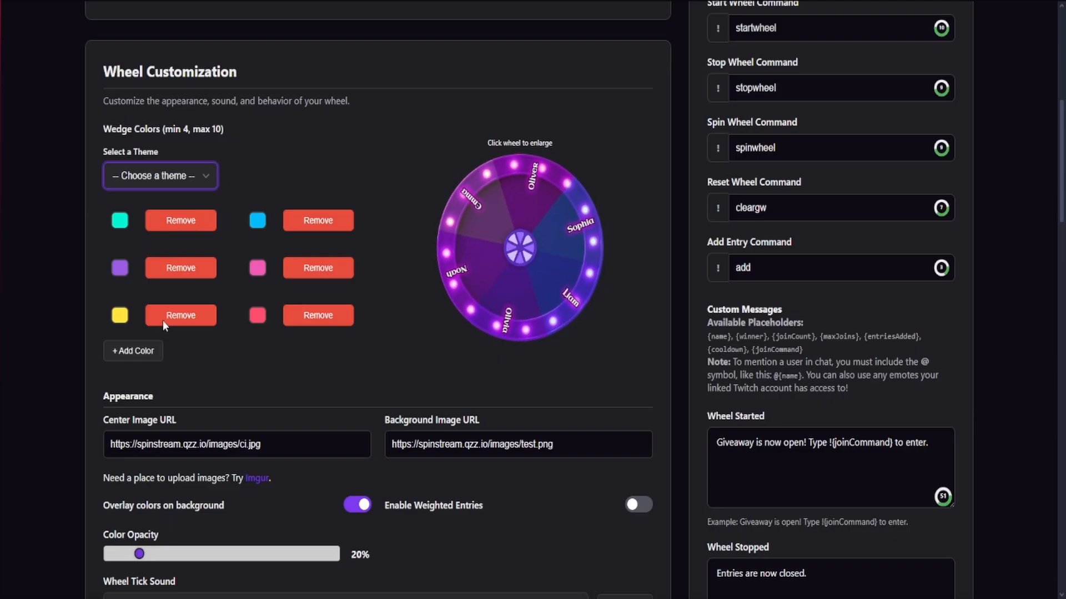
pyautogui.click(276, 203)
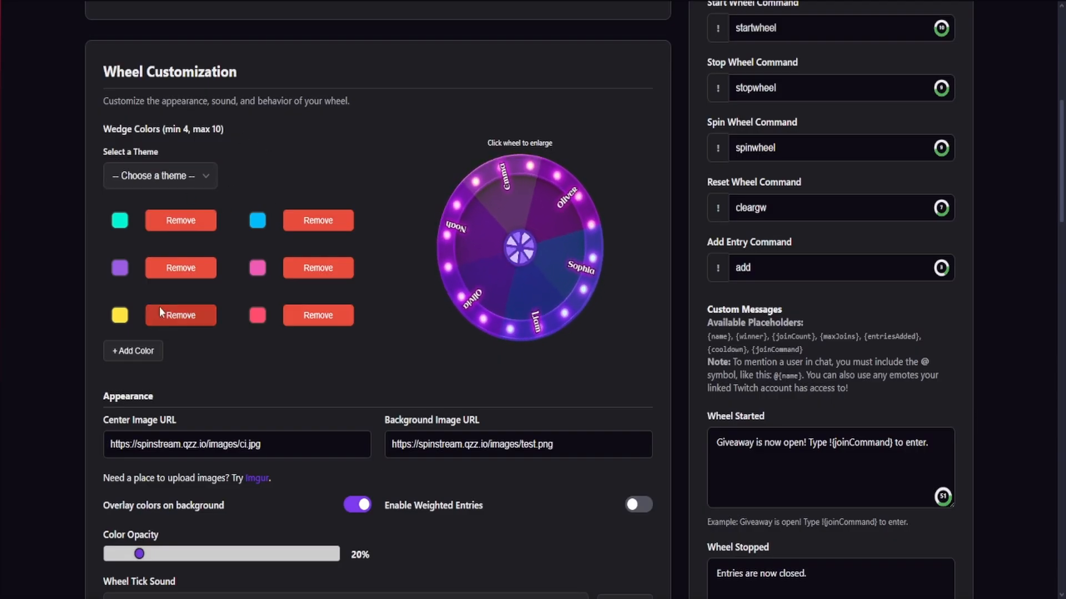
# Inspect the center image URL and background image URL in the wheel's Appearance settings
pyautogui.scroll(-1, 242, 322)
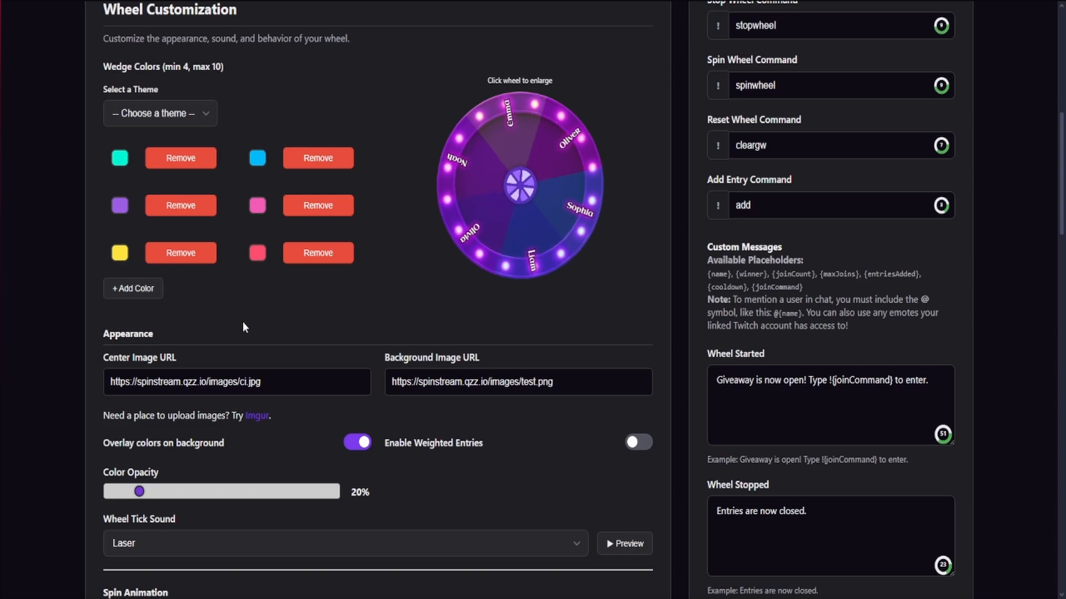
pyautogui.scroll(-2, 245, 317)
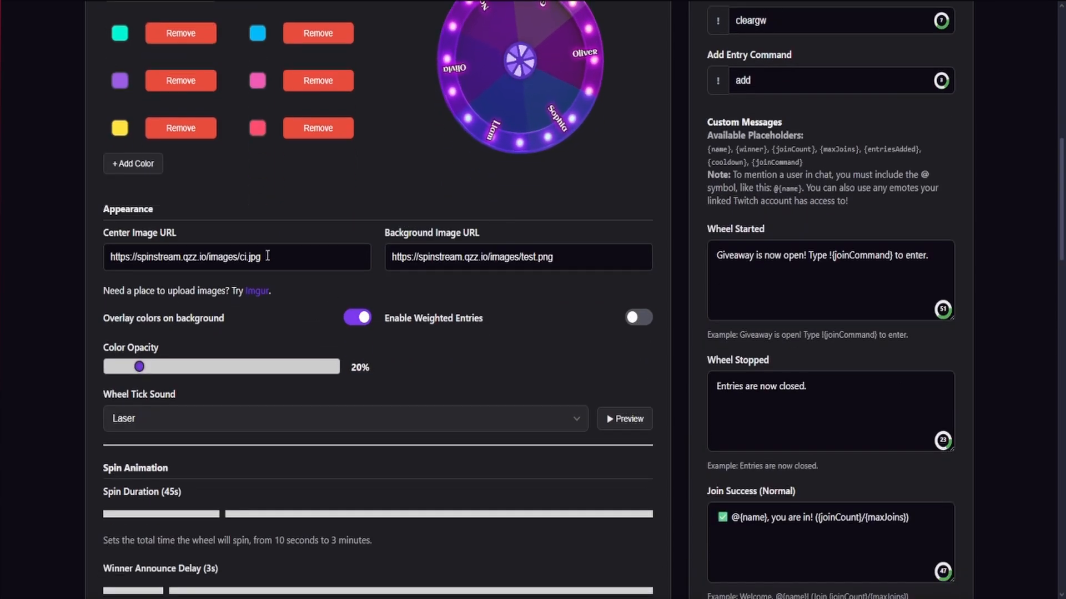
pyautogui.click(265, 259)
pyautogui.tripleClick(454, 262)
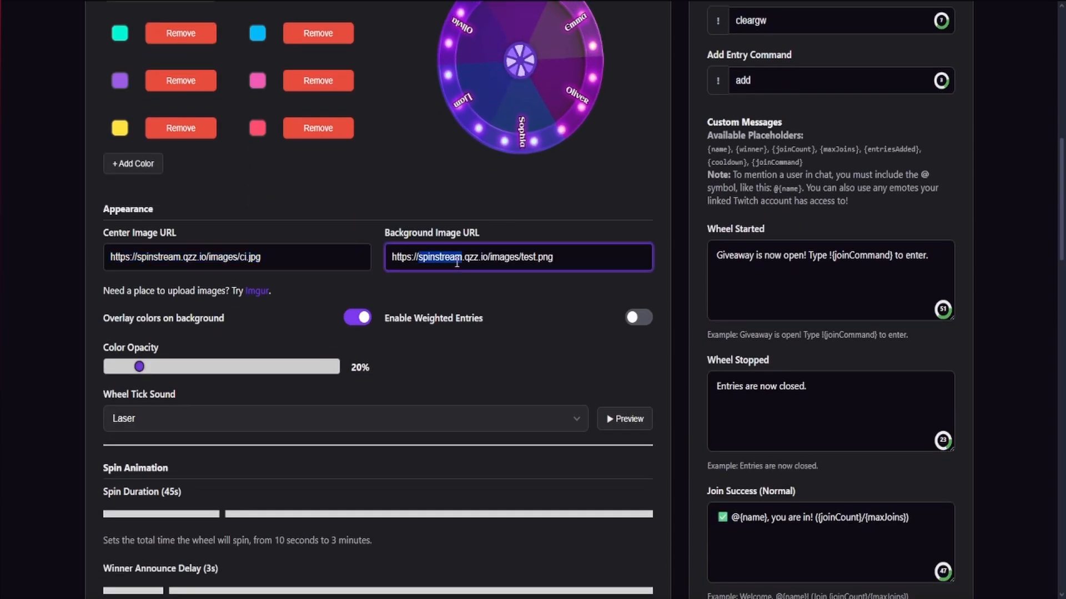
pyautogui.click(523, 284)
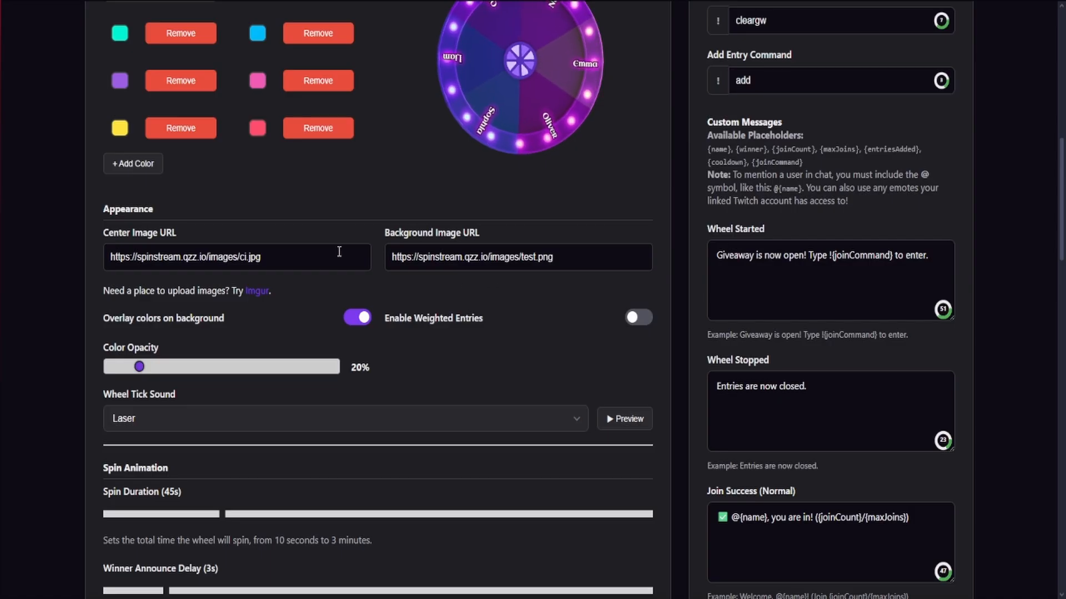
# Switch the color overlay on the wheel background off and on again, and set the color opacity to 25%
pyautogui.scroll(1, 519, 283)
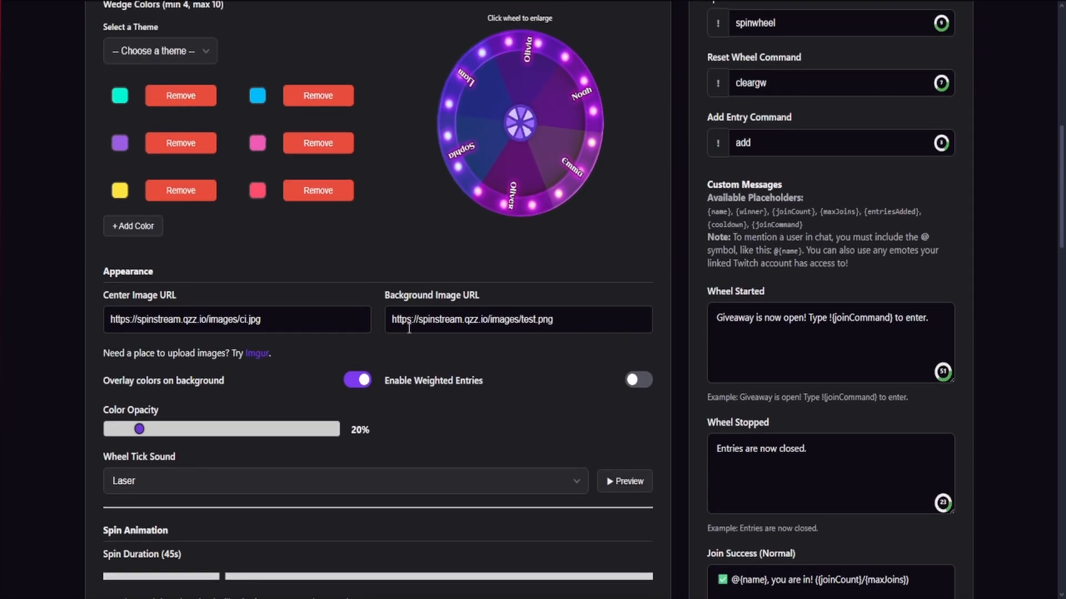
pyautogui.click(356, 381)
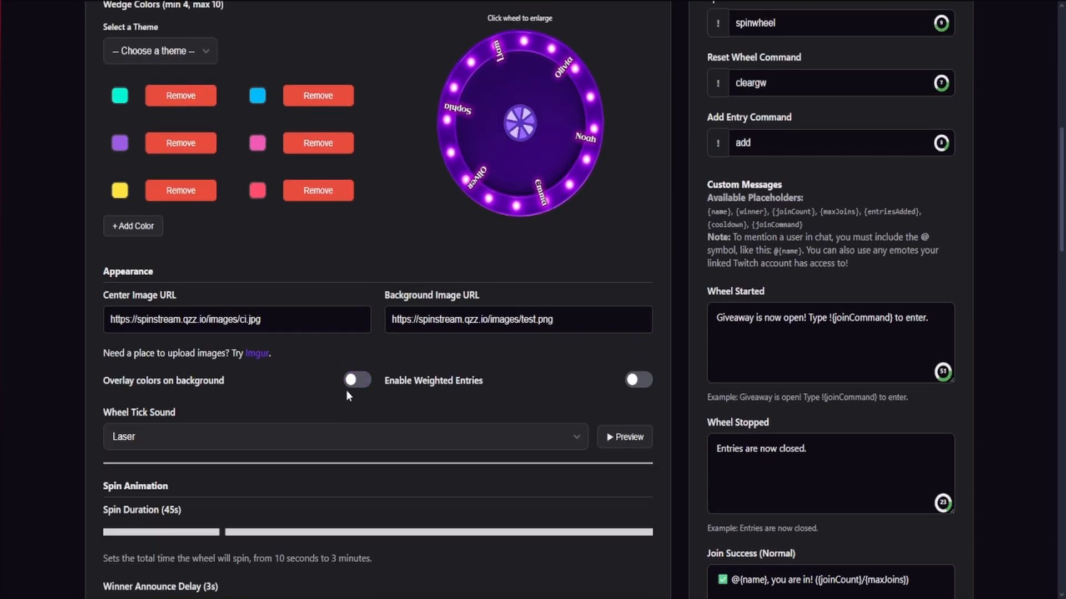
pyautogui.click(355, 382)
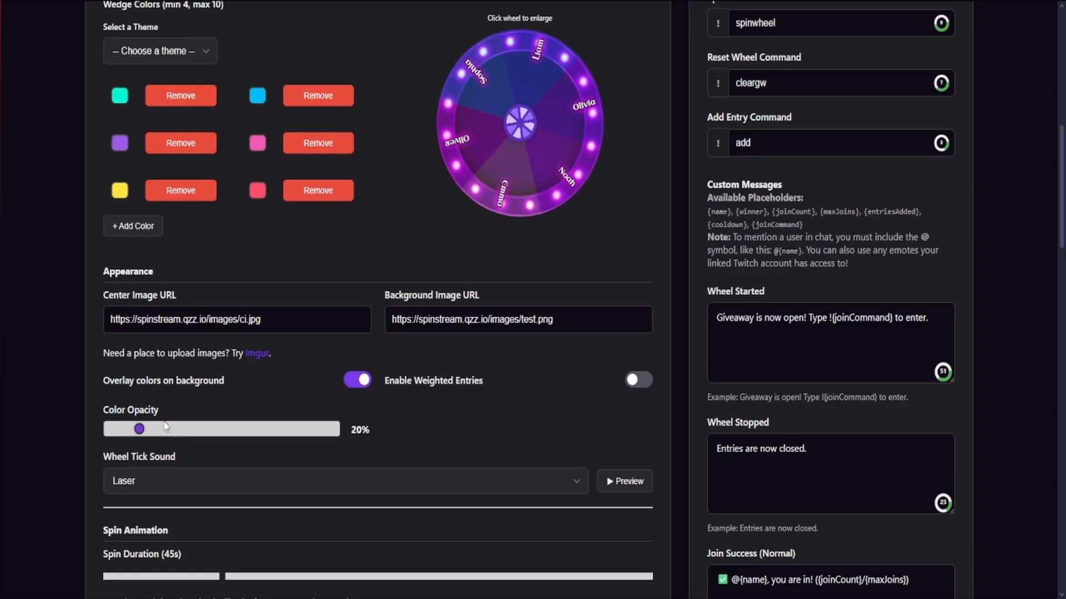
pyautogui.moveTo(139, 429)
pyautogui.mouseDown()
pyautogui.moveTo(262, 430)
pyautogui.moveTo(152, 431)
pyautogui.mouseUp()
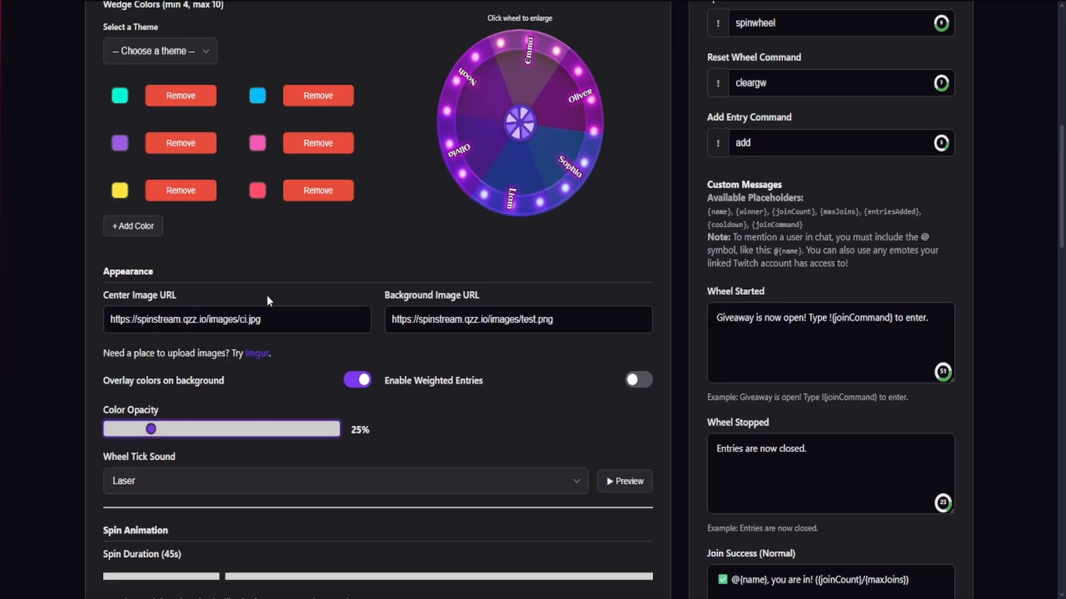
# Preview the Laser wheel tick sound and view the other available tick sounds
pyautogui.scroll(-3, 321, 295)
pyautogui.click(611, 297)
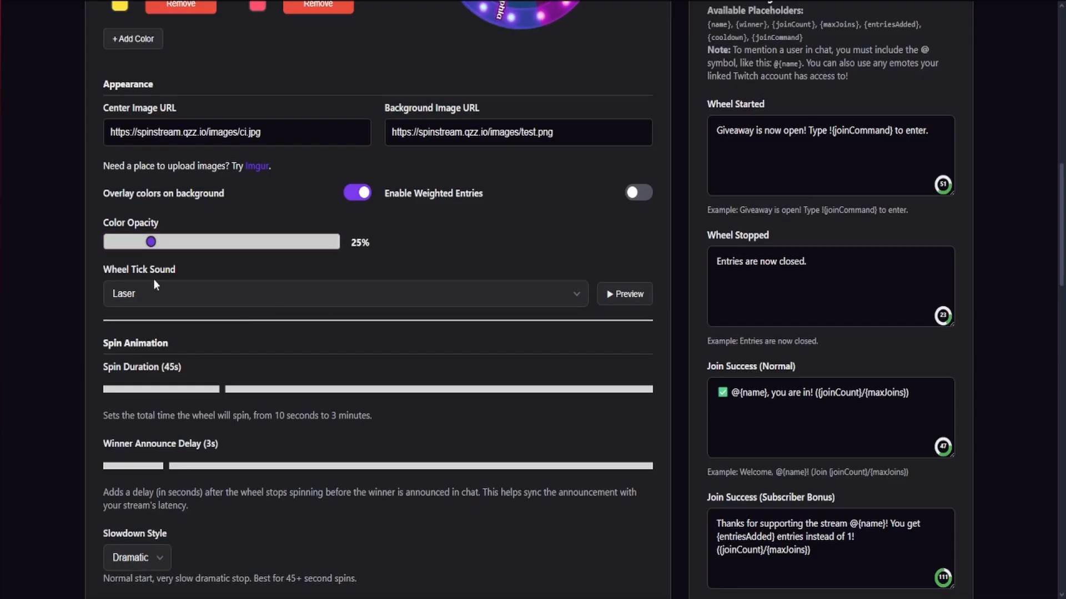
pyautogui.click(191, 295)
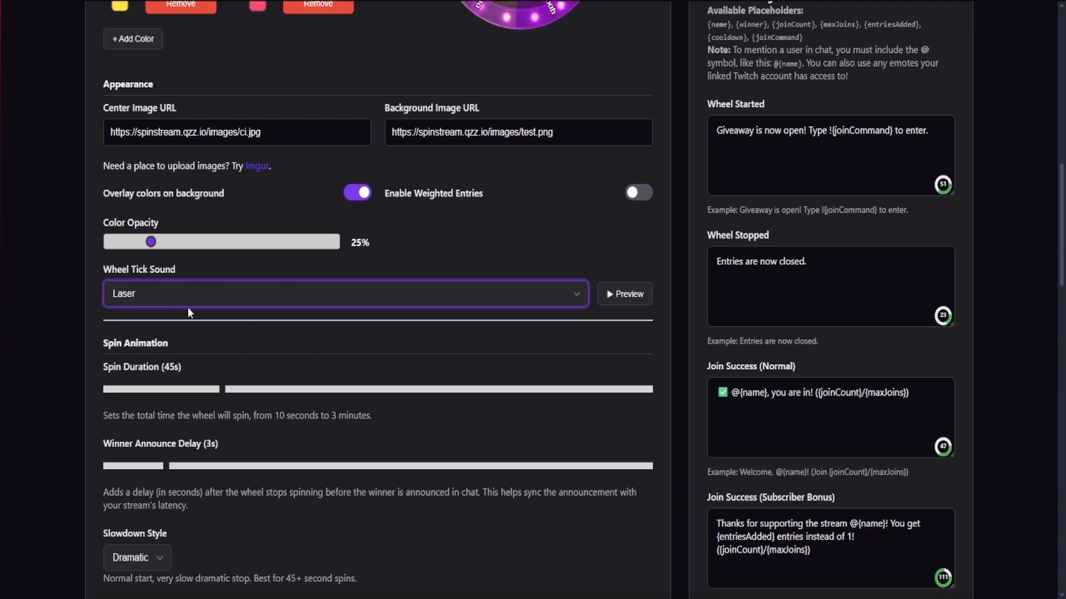
# Try the Gentle slowdown style for the spin animation and return it to Dramatic
pyautogui.scroll(-2, 292, 318)
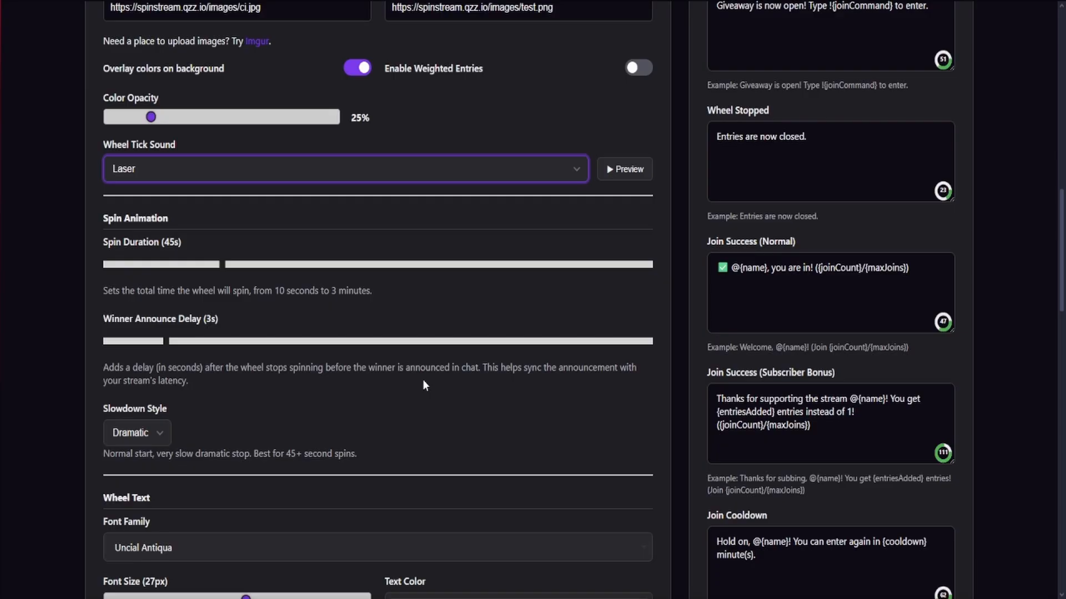
pyautogui.scroll(-2, 424, 380)
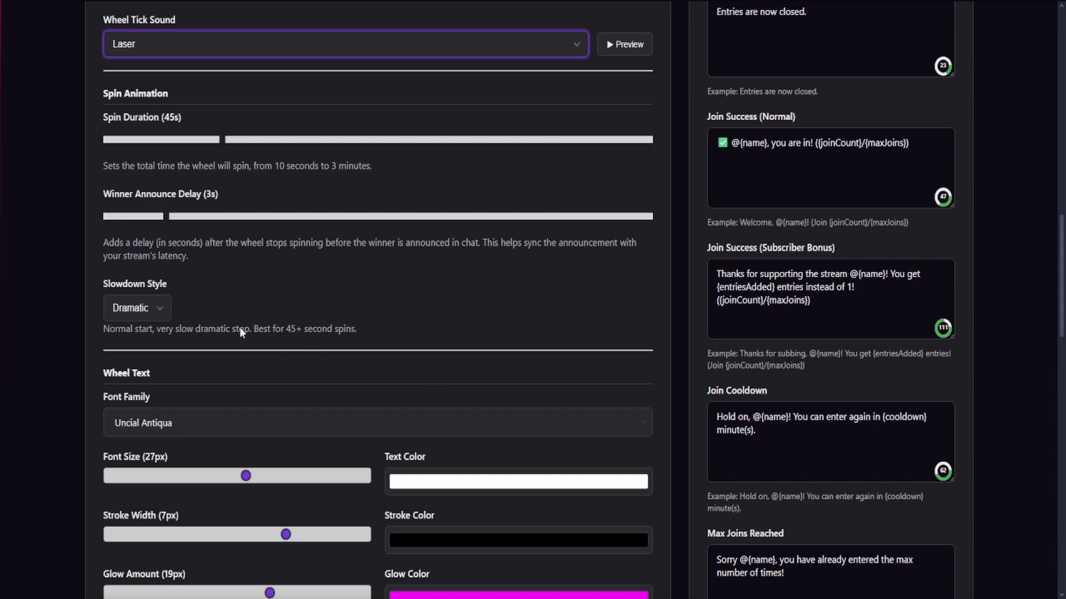
pyautogui.click(151, 308)
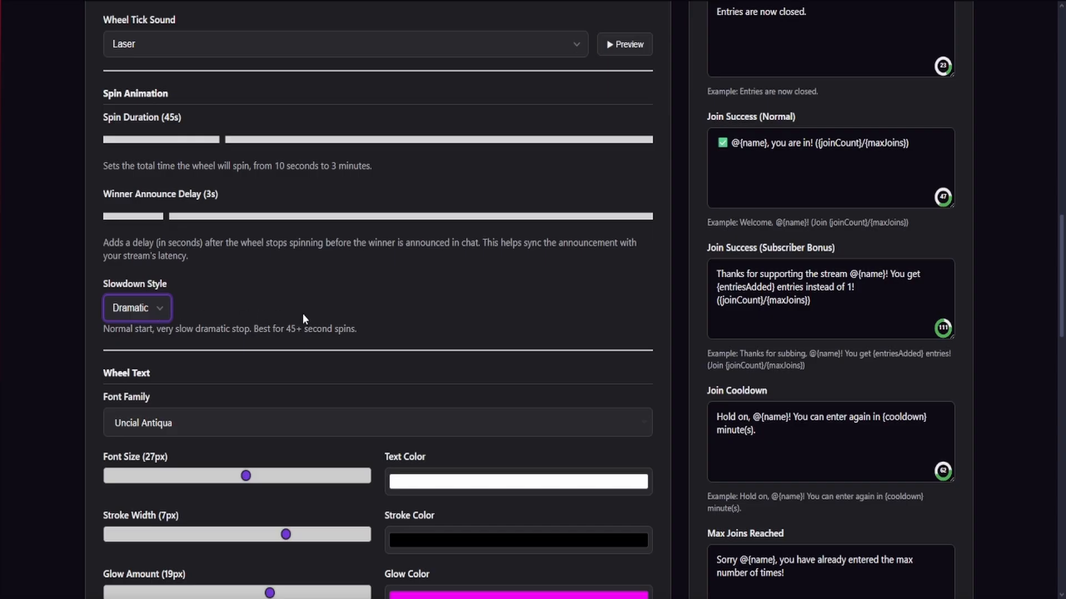
pyautogui.click(150, 337)
pyautogui.click(146, 352)
pyautogui.click(148, 312)
pyautogui.click(148, 360)
pyautogui.click(151, 320)
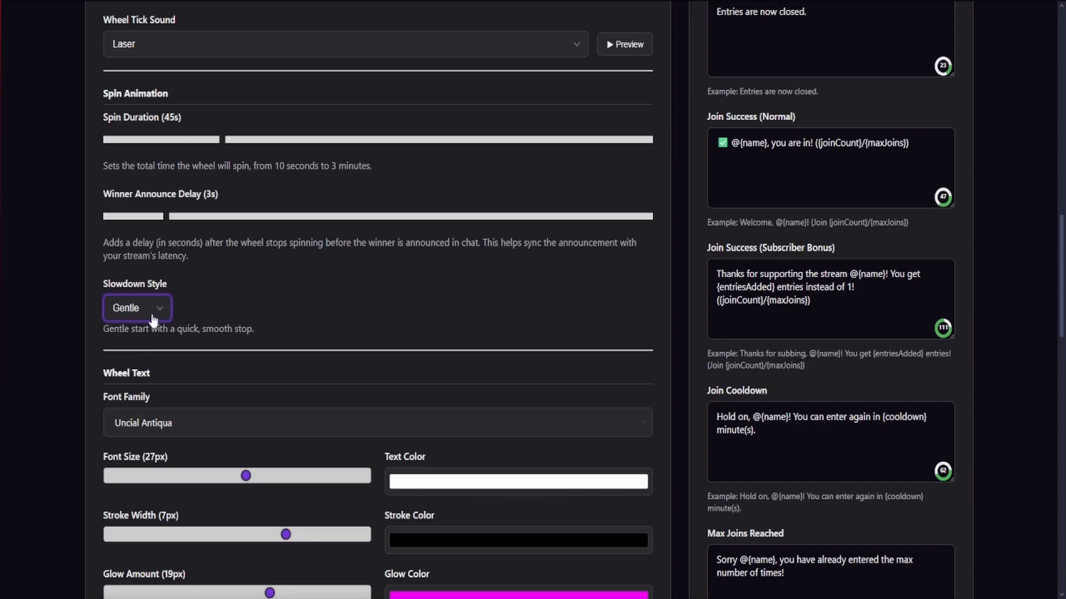
pyautogui.click(150, 347)
# Browse the font families offered for the wheel text and close the list without choosing one
pyautogui.scroll(-2, 368, 350)
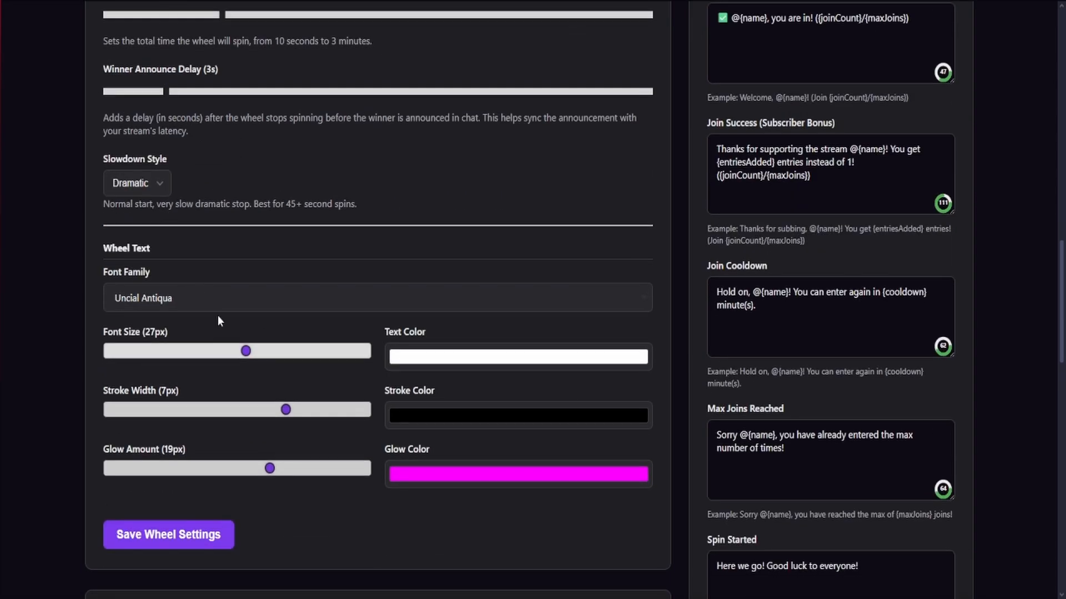
pyautogui.click(250, 300)
pyautogui.scroll(-15, 377, 427)
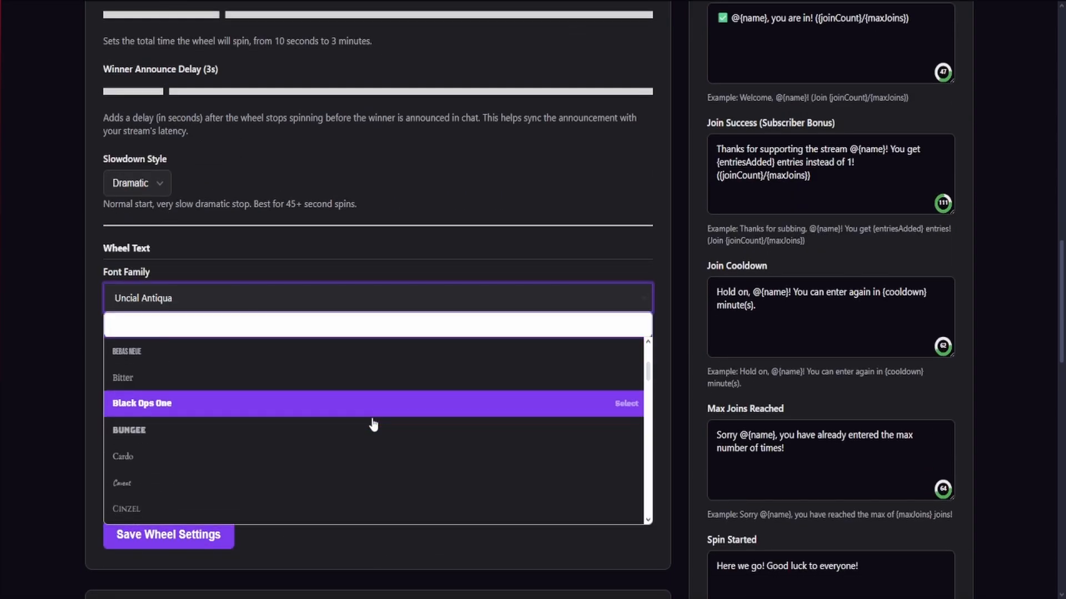
pyautogui.click(234, 259)
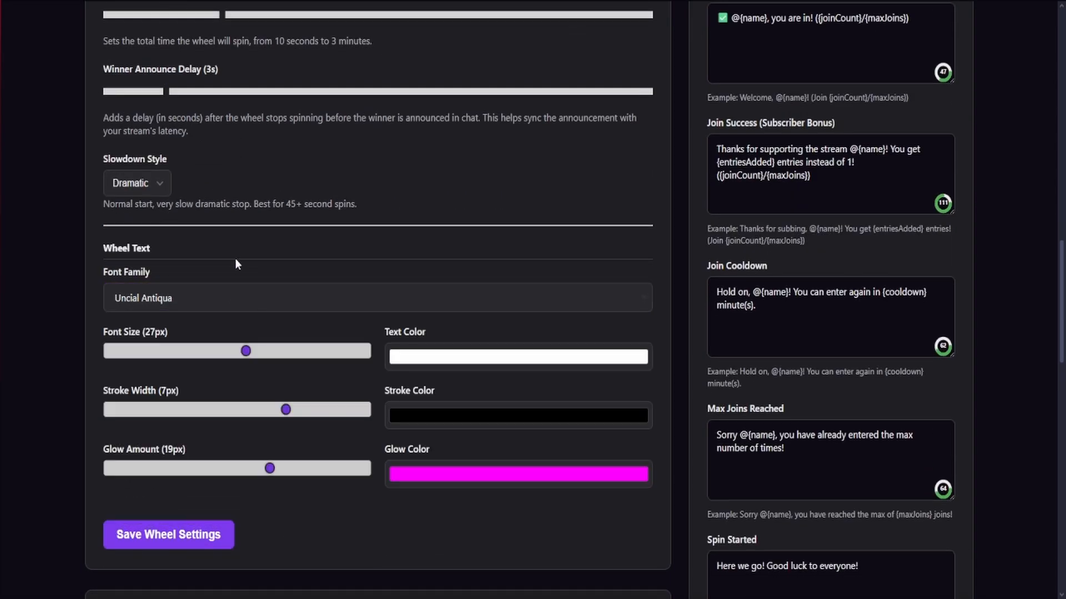
# Set the wheel text font size to 26px
pyautogui.scroll(-1, 254, 307)
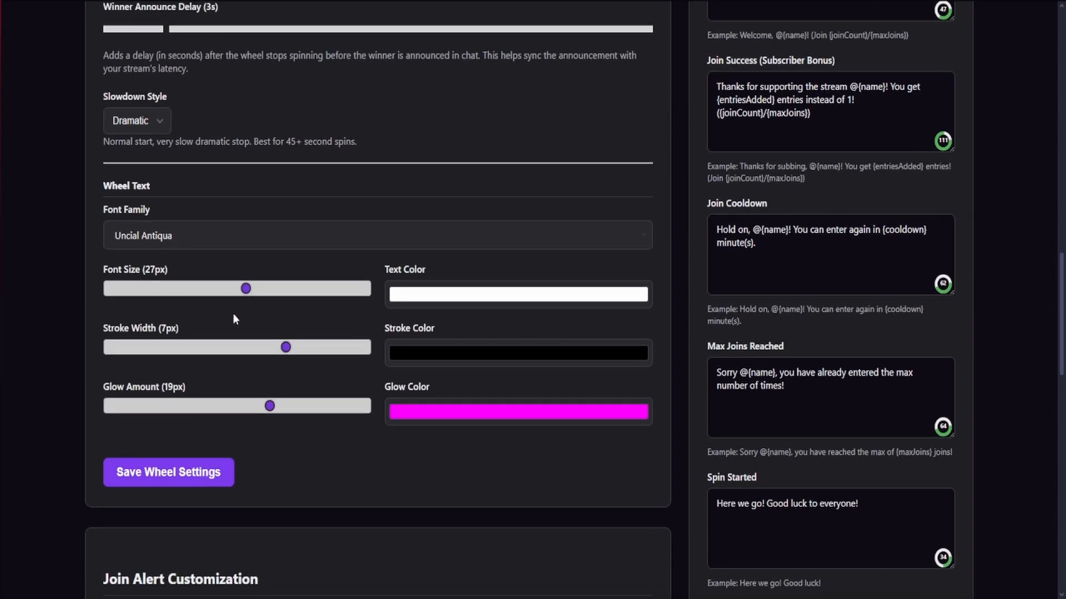
pyautogui.click(245, 289)
pyautogui.moveTo(247, 291); pyautogui.dragTo(238, 291)
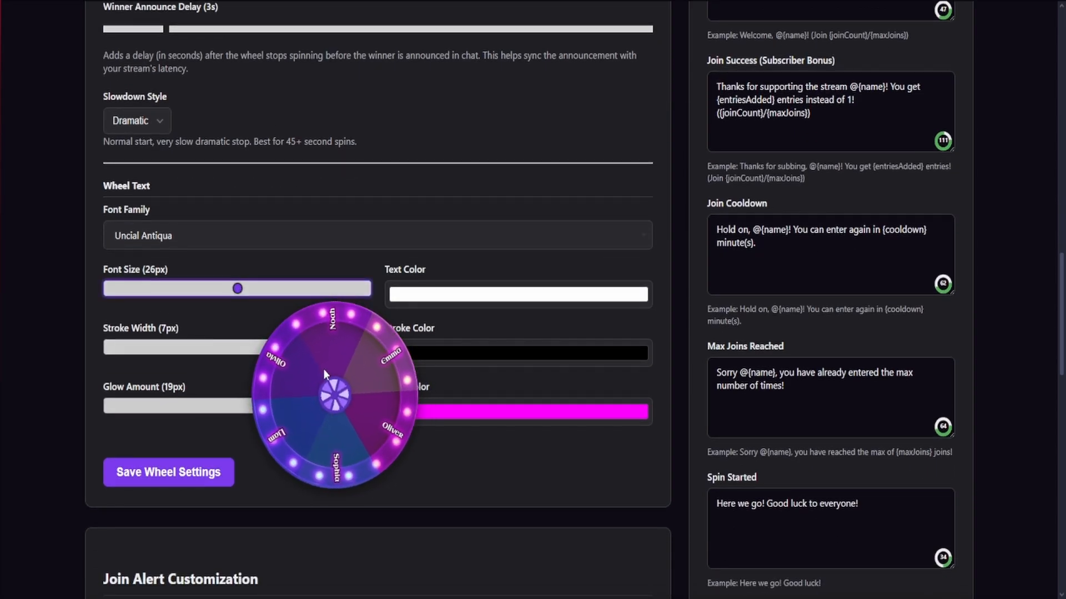
# Examine the wheel preview together with the wheel text's font, stroke and glow settings
pyautogui.scroll(12, 362, 363)
pyautogui.scroll(-14, 368, 367)
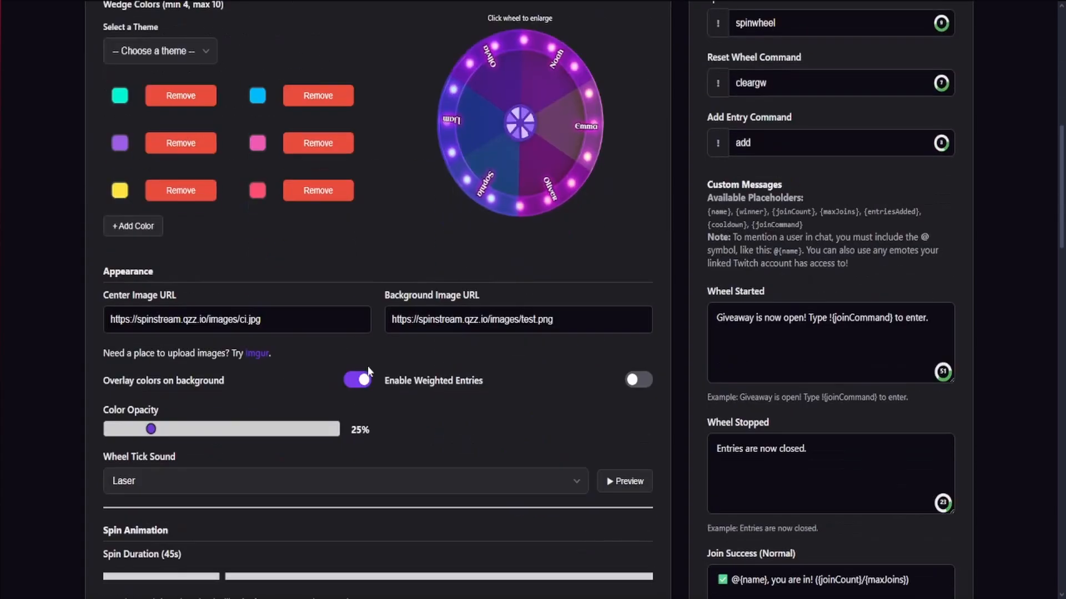
pyautogui.scroll(2, 368, 367)
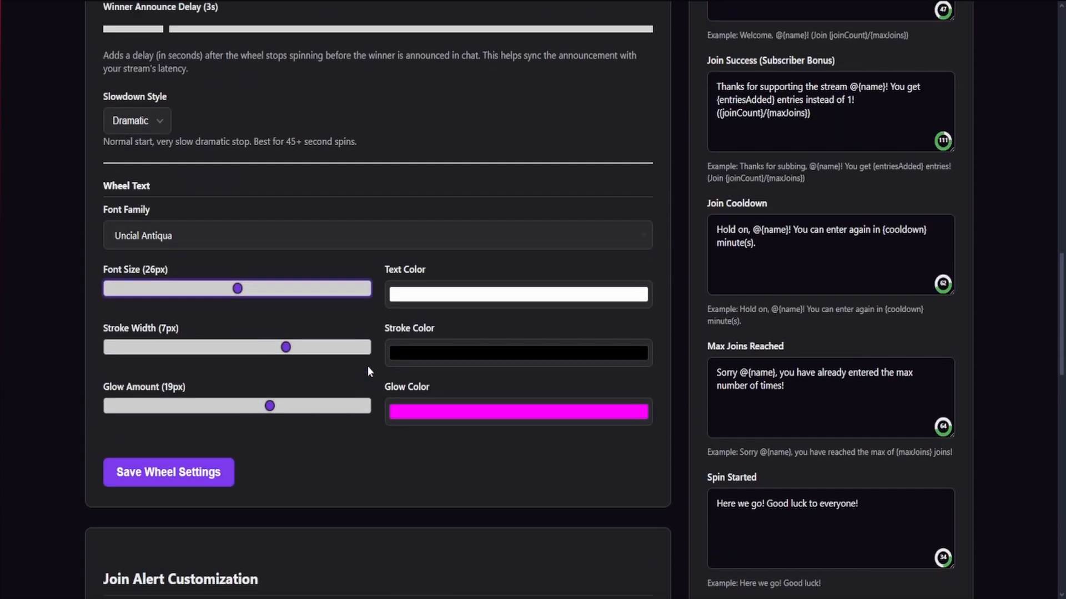
pyautogui.scroll(-3, 368, 367)
pyautogui.scroll(2, 368, 367)
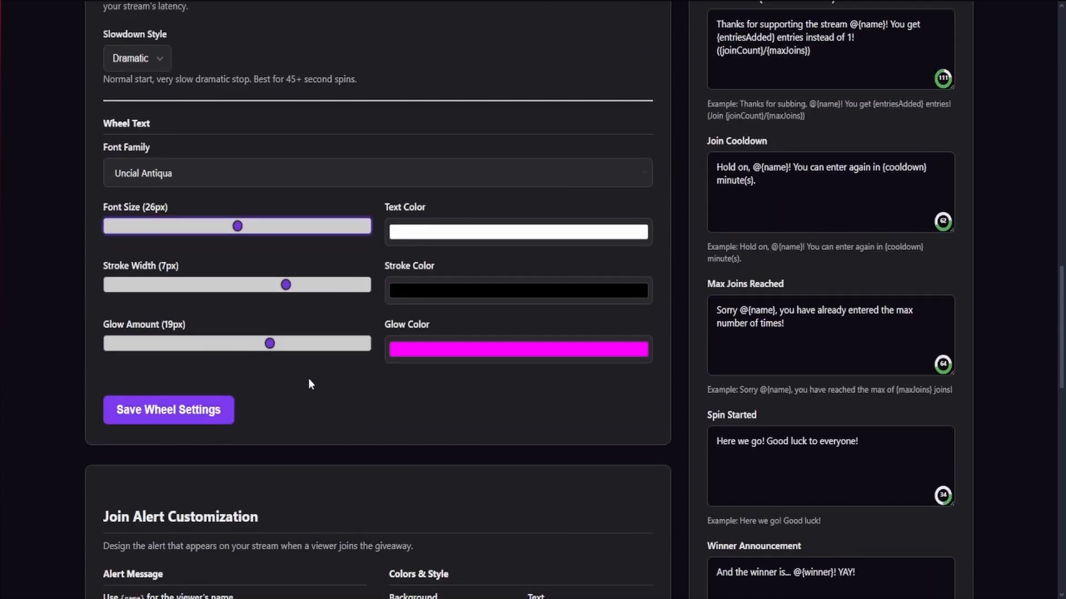
pyautogui.scroll(3, 206, 382)
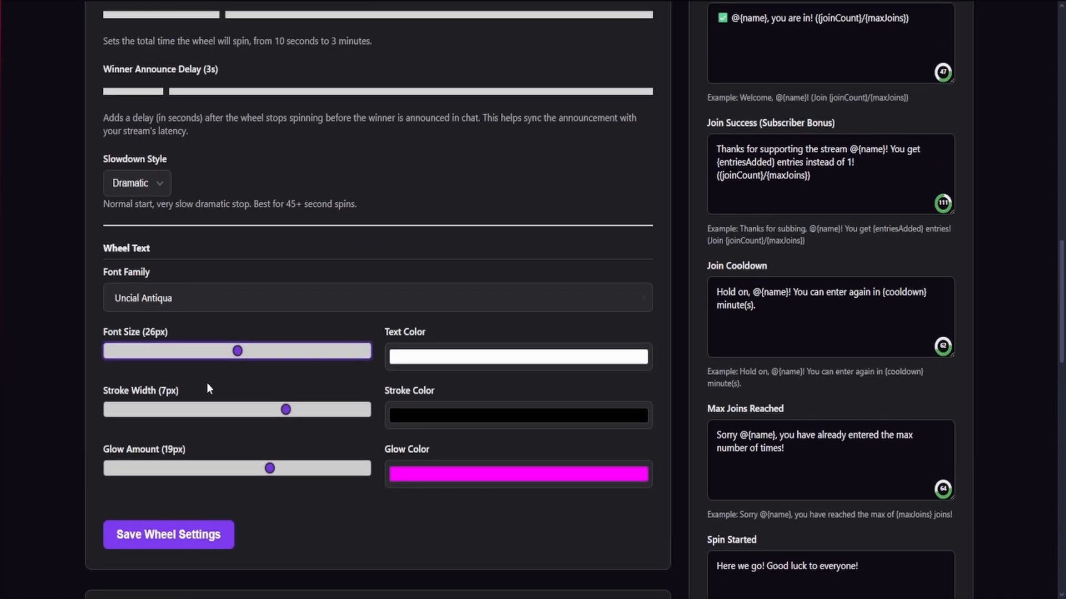
pyautogui.scroll(-3, 222, 378)
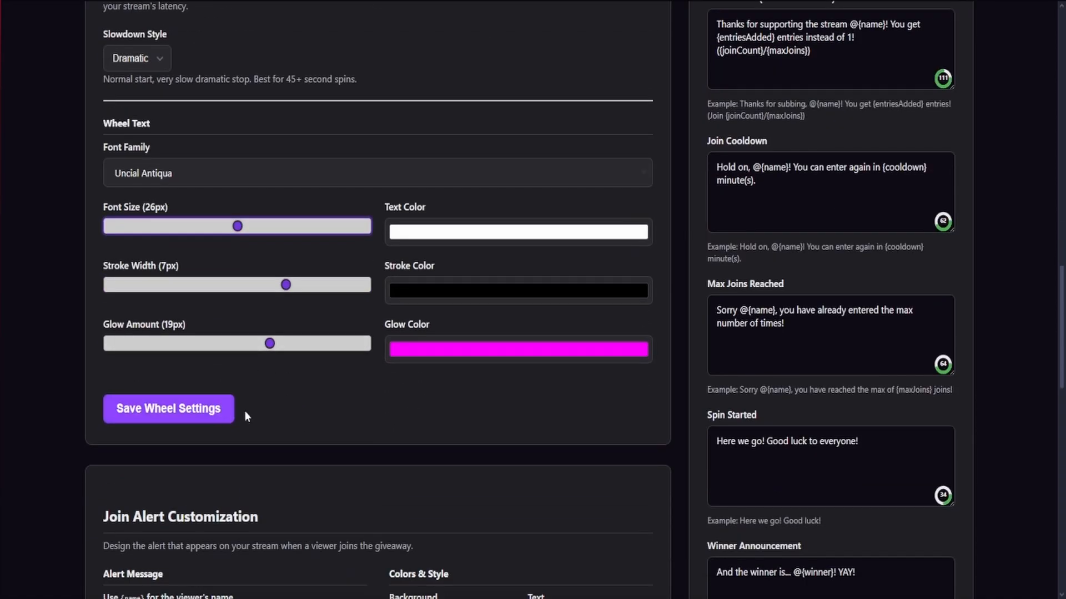
pyautogui.scroll(1, 426, 413)
pyautogui.scroll(3, 426, 415)
pyautogui.scroll(-3, 427, 415)
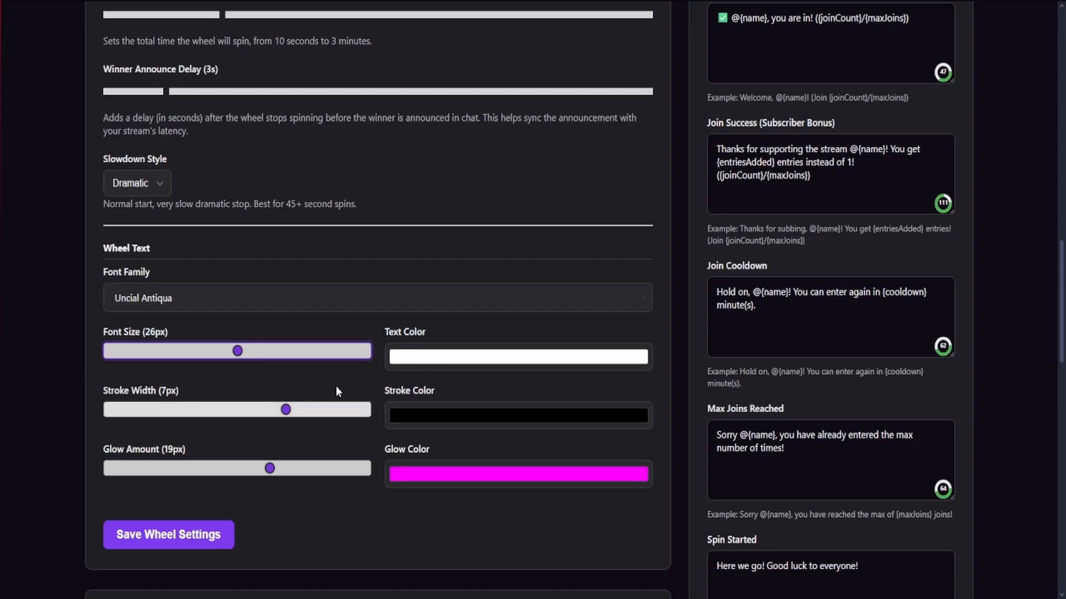
pyautogui.scroll(-1, 415, 393)
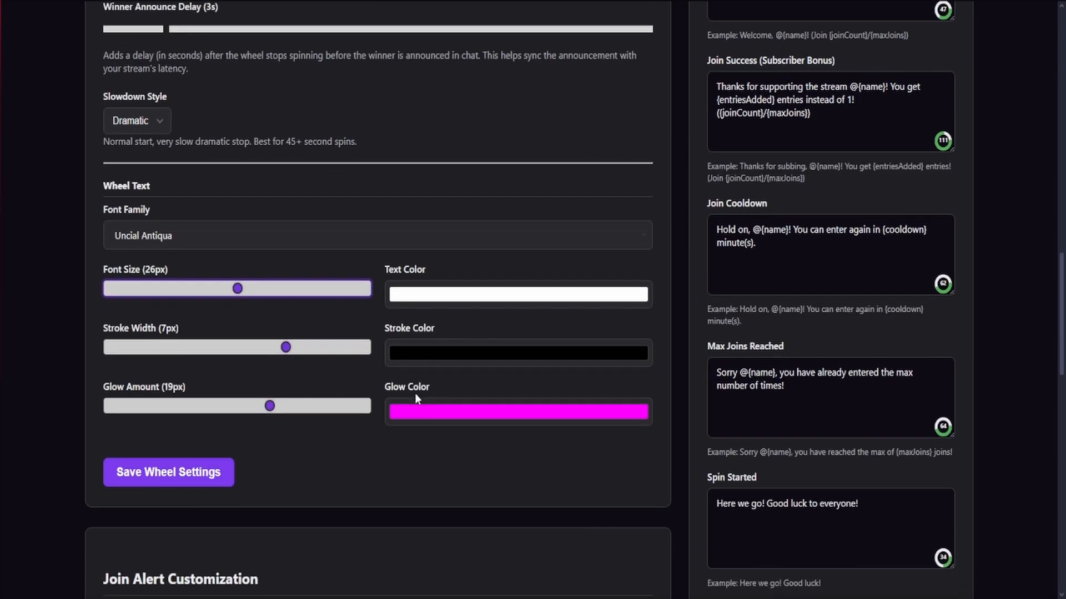
# Examine the Join Alert Customization settings for message, font, sizing, colors, border and animation together with the alert preview
pyautogui.scroll(-2, 427, 381)
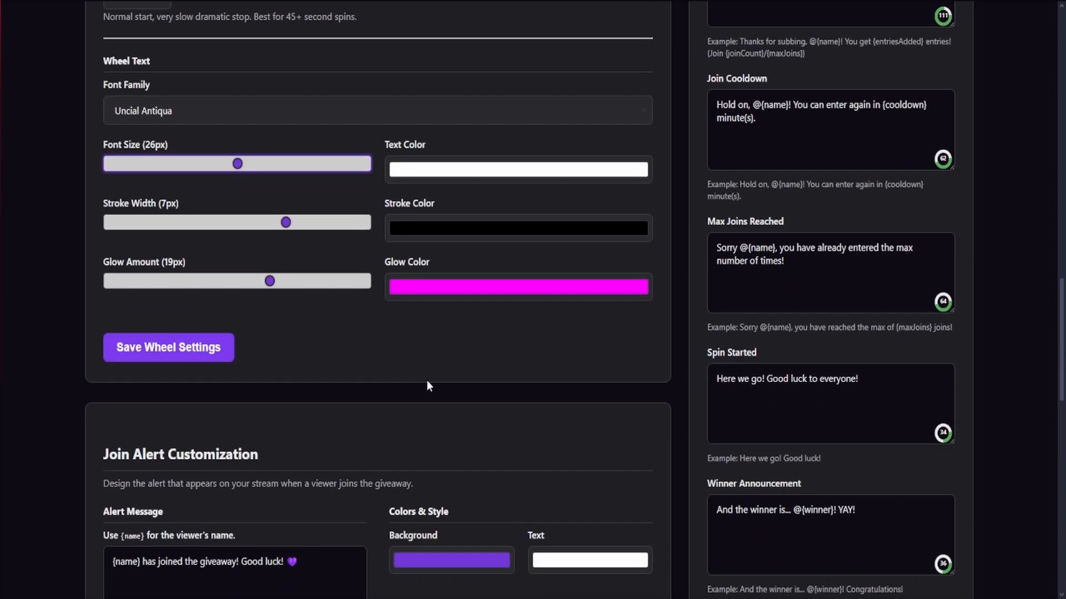
pyautogui.scroll(-3, 383, 383)
pyautogui.scroll(-4, 373, 370)
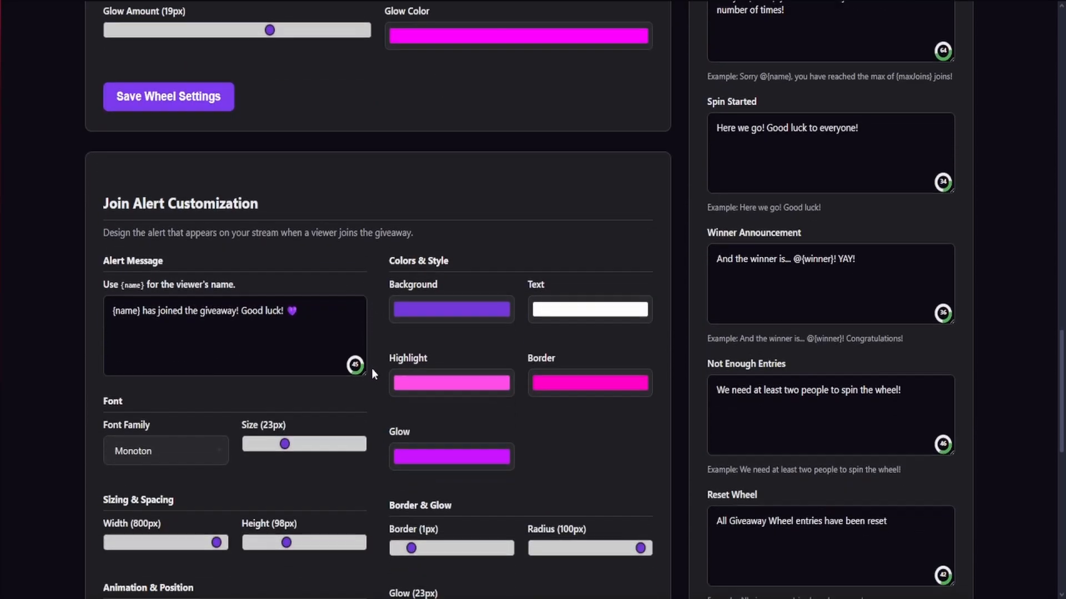
pyautogui.scroll(2, 372, 368)
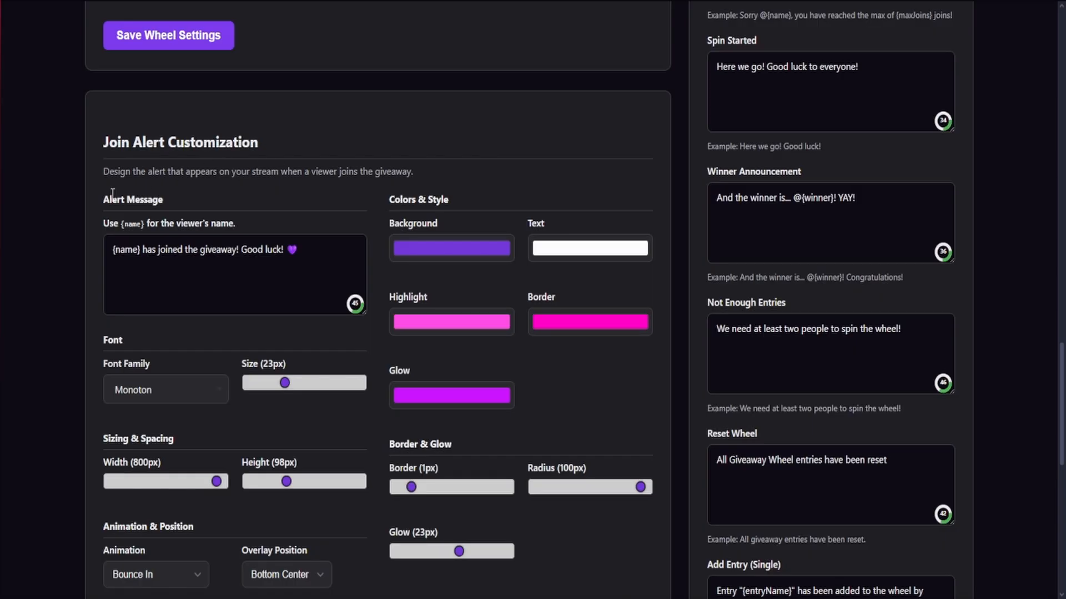
pyautogui.scroll(-6, 85, 267)
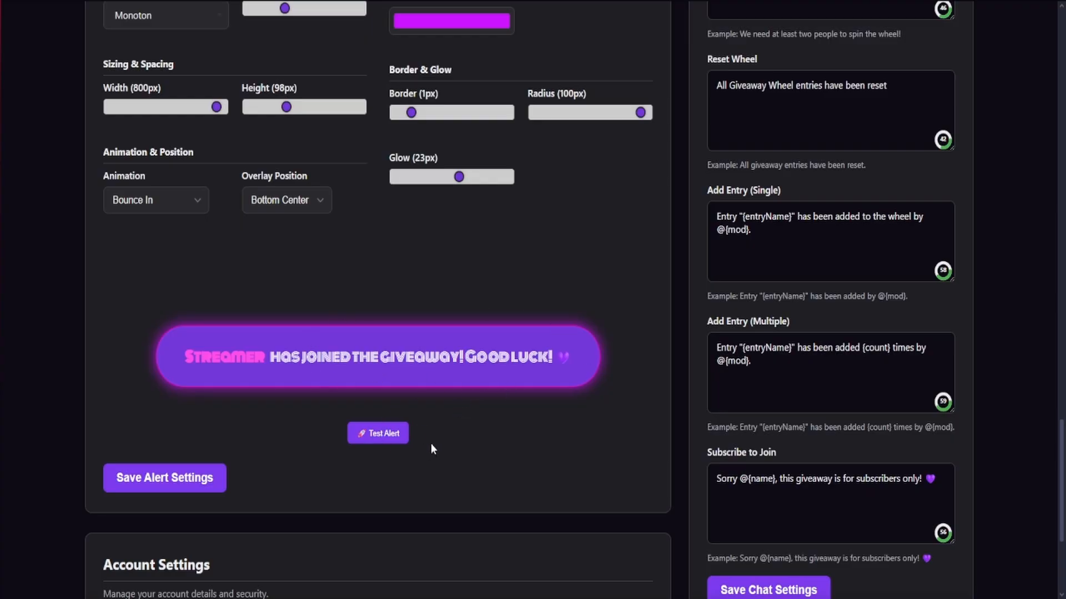
pyautogui.scroll(3, 431, 444)
pyautogui.scroll(-2, 360, 416)
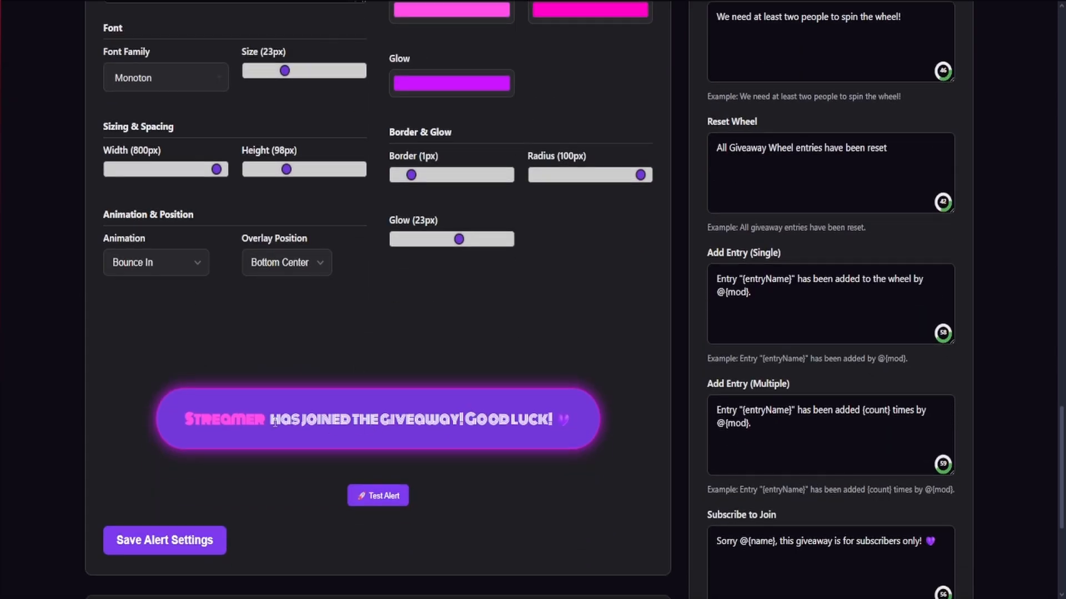
pyautogui.scroll(-2, 277, 425)
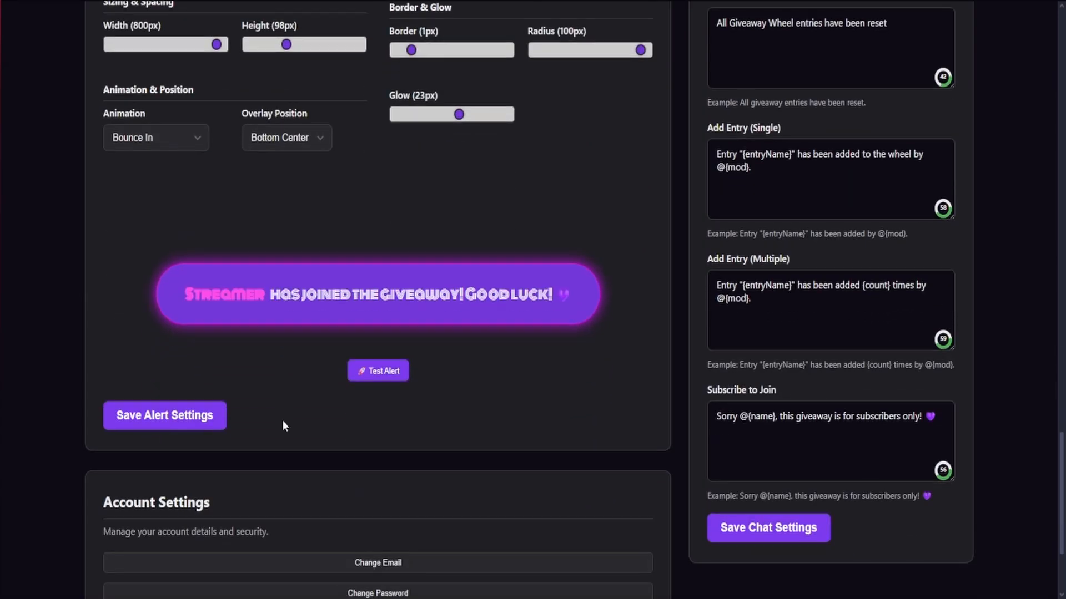
# Review the custom chat commands under Chat Interaction for joining, starting, stopping, spinning and resetting the wheel and adding entries
pyautogui.scroll(2, 283, 423)
pyautogui.scroll(10, 539, 473)
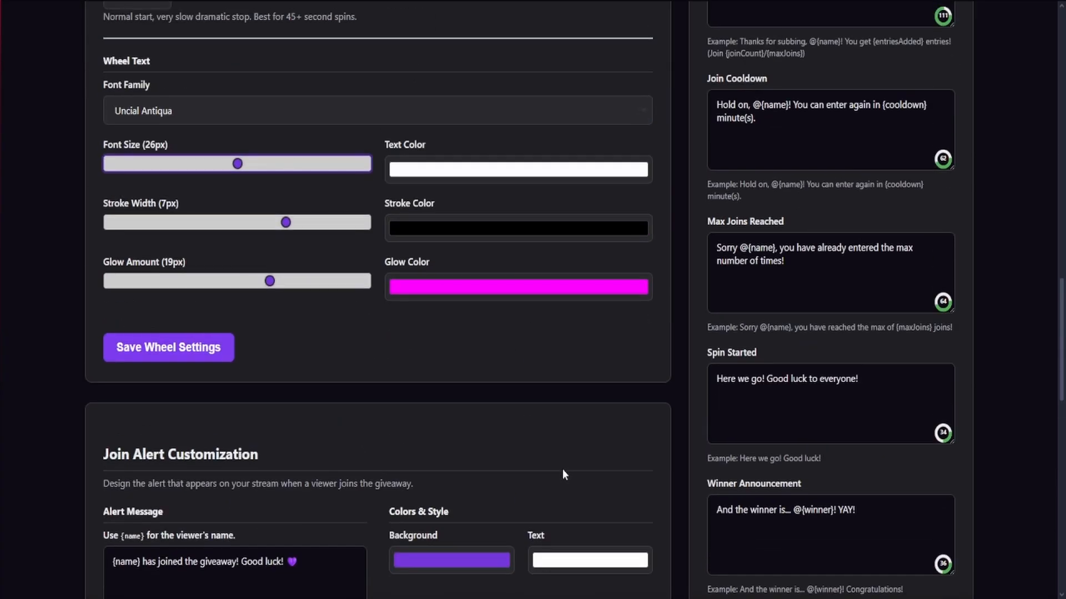
pyautogui.scroll(13, 562, 470)
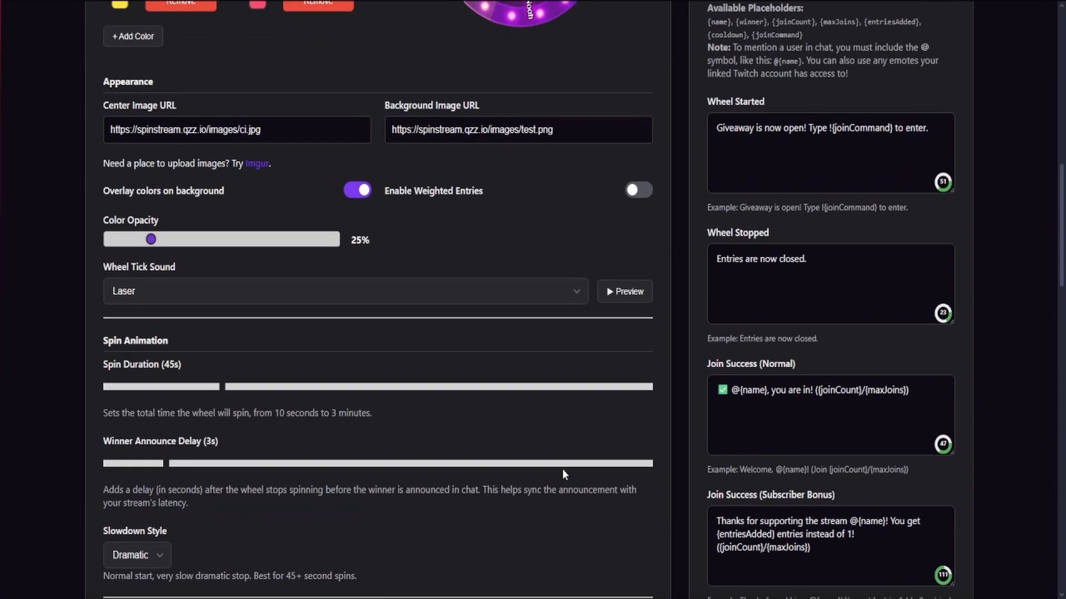
pyautogui.scroll(5, 562, 468)
pyautogui.scroll(-1, 587, 451)
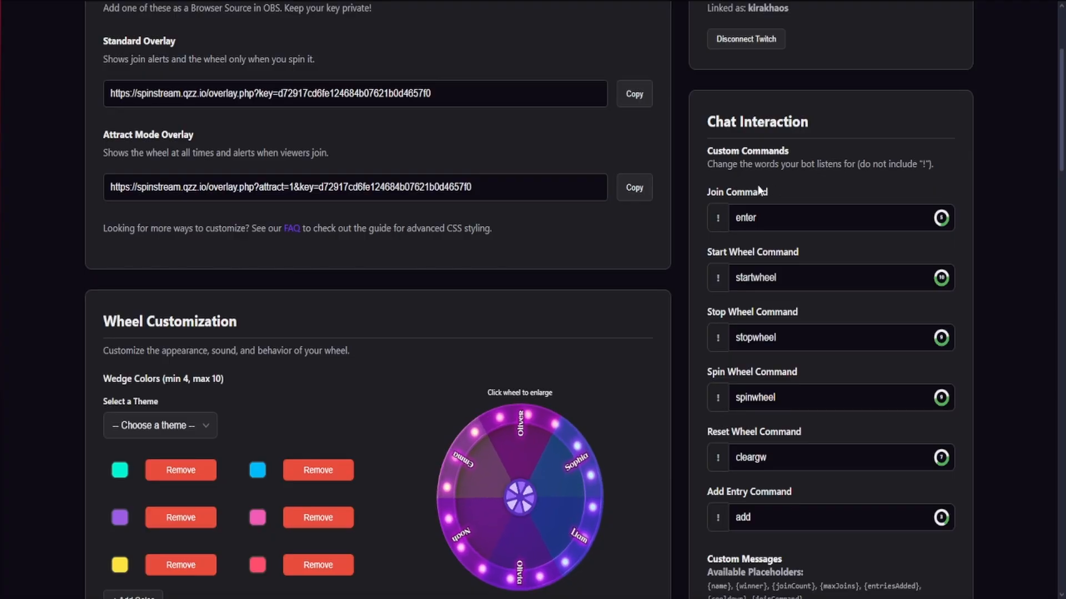
pyautogui.scroll(-1, 836, 237)
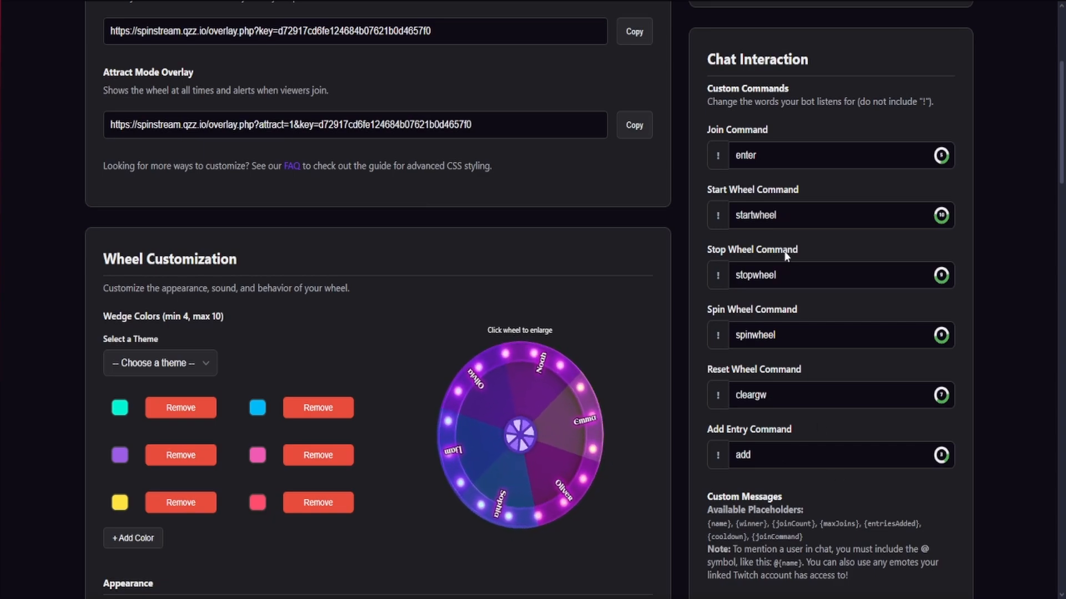
pyautogui.scroll(-1, 785, 251)
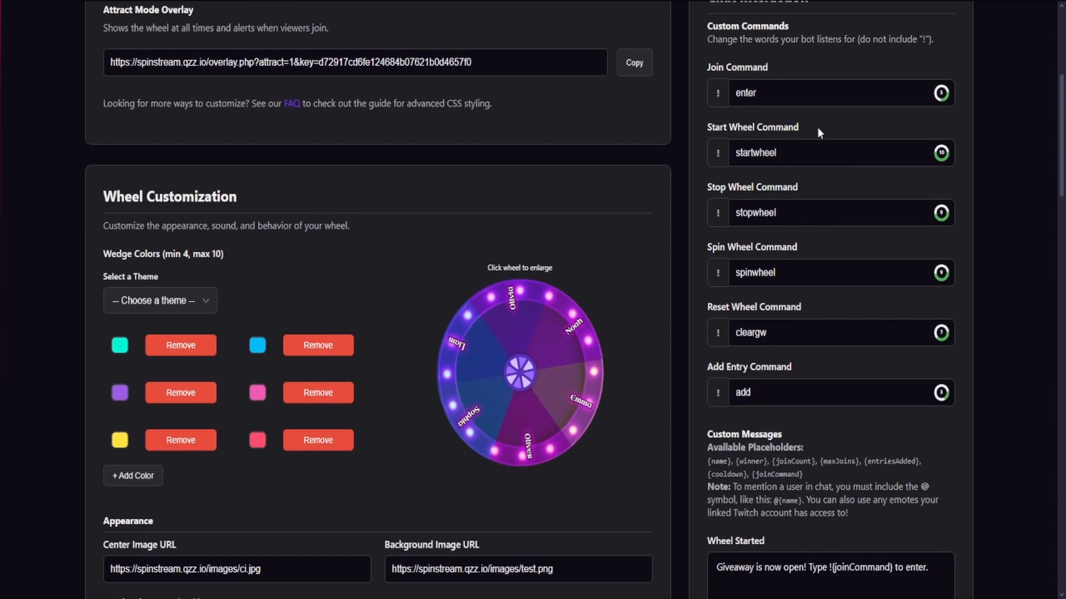
pyautogui.scroll(-2, 811, 302)
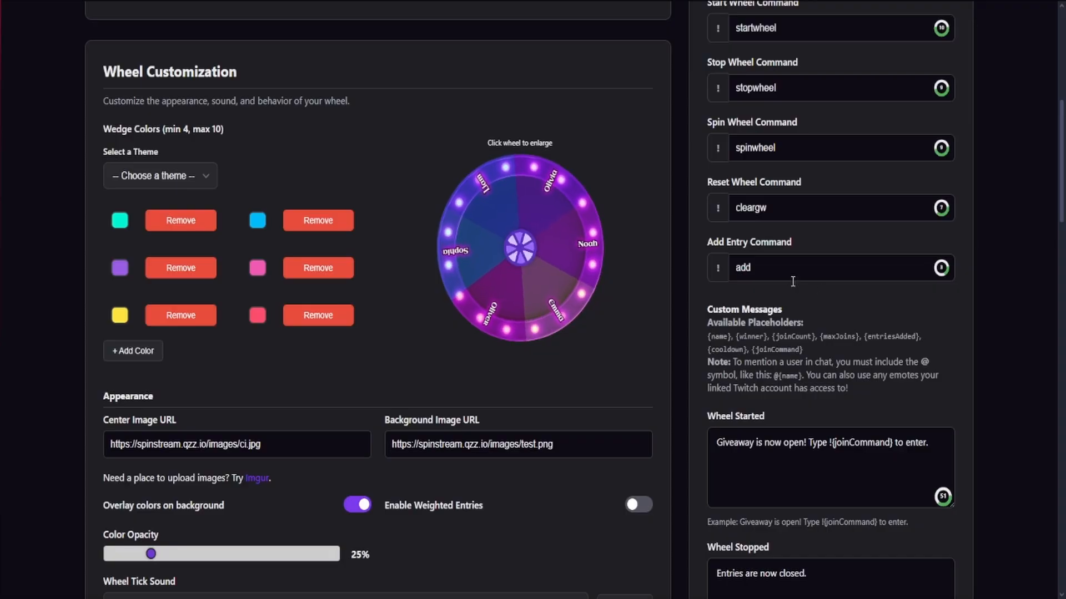
# Read through the custom chat messages and their placeholders, from Wheel Started to Subscribe to Join
pyautogui.scroll(-4, 748, 340)
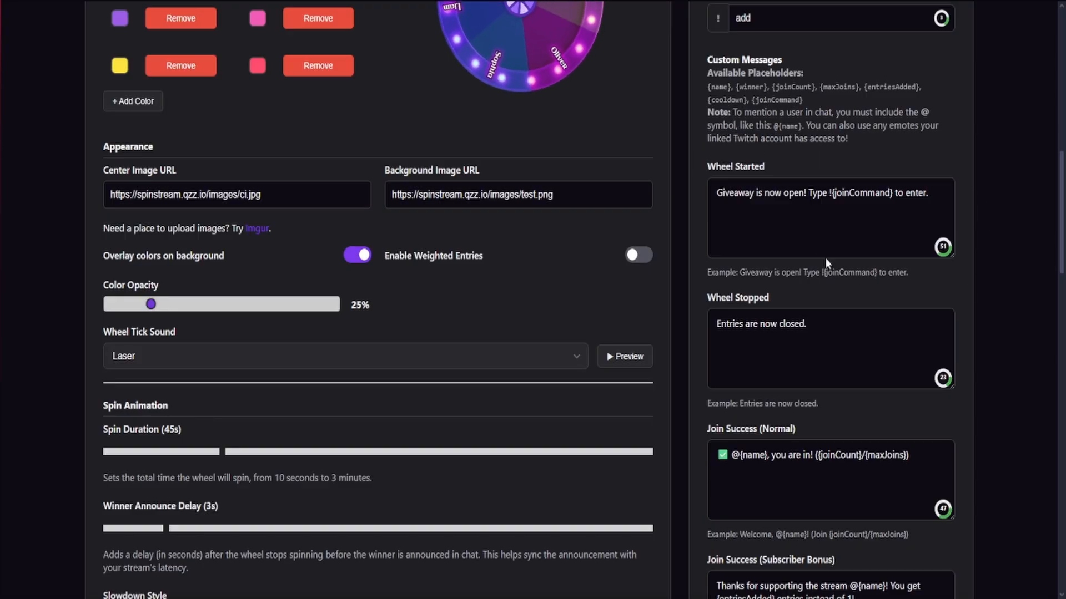
pyautogui.scroll(-5, 825, 250)
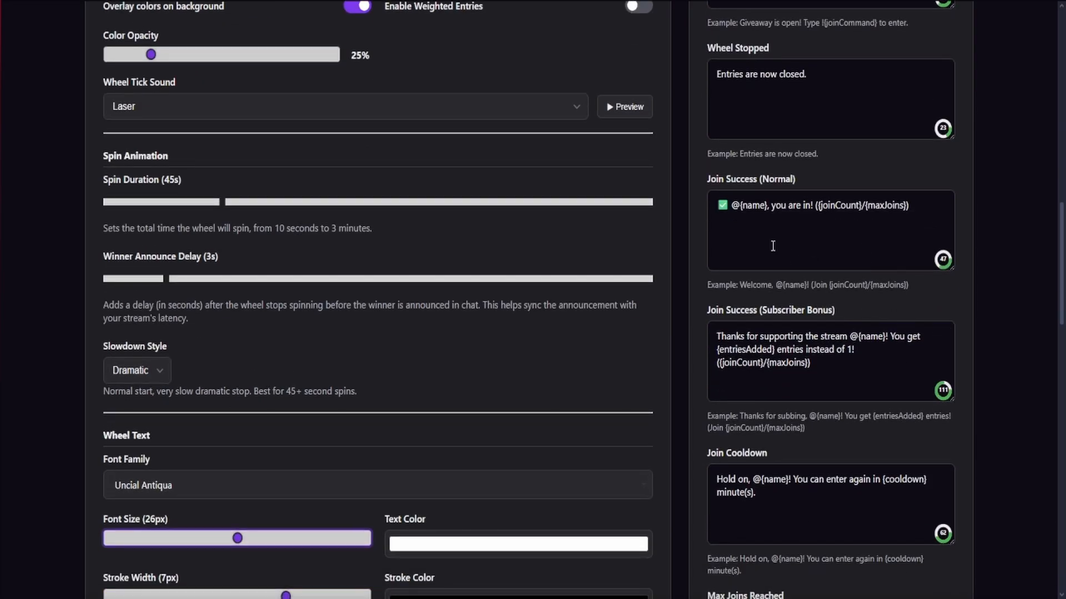
pyautogui.scroll(-1, 773, 246)
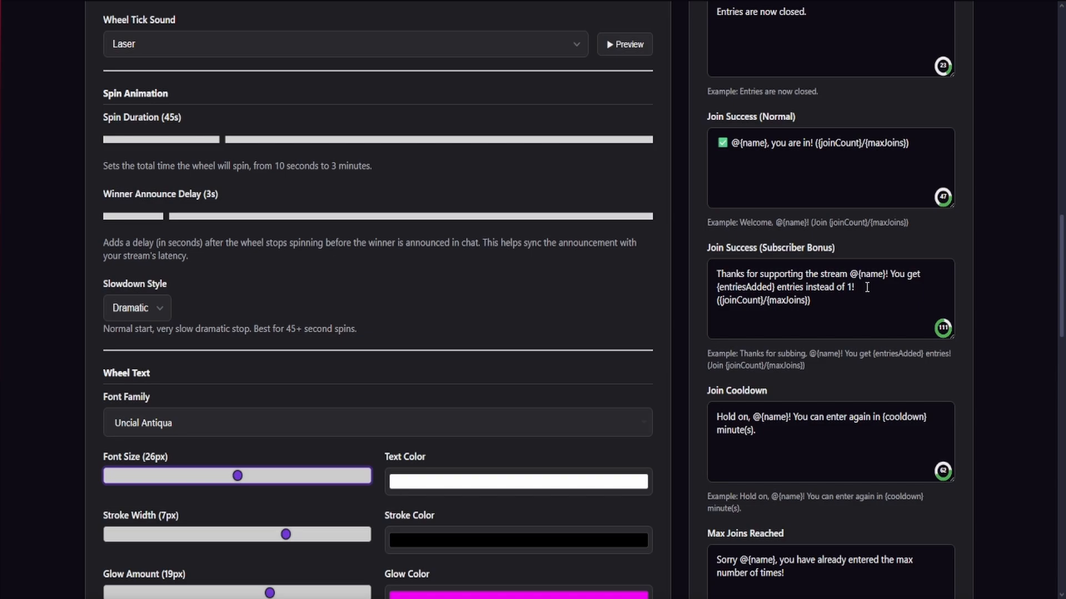
pyautogui.scroll(-4, 854, 291)
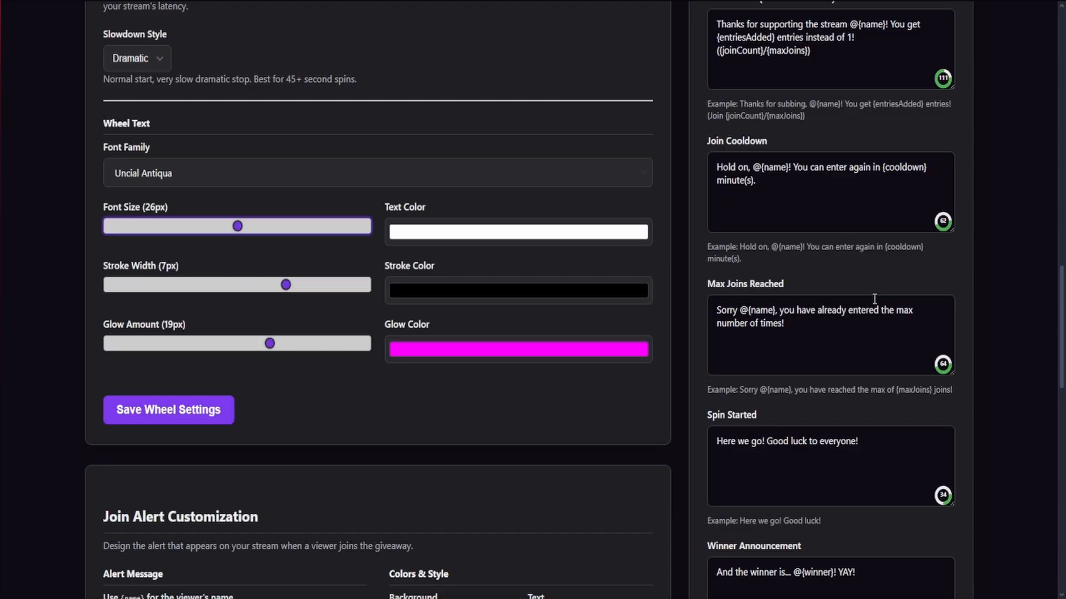
pyautogui.scroll(-2, 874, 300)
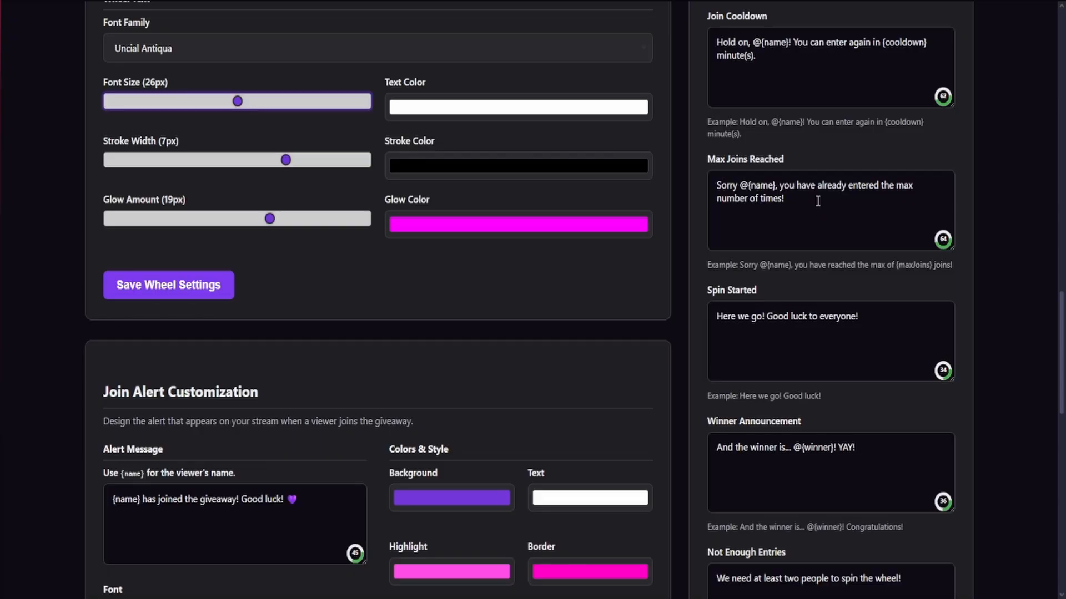
pyautogui.scroll(-2, 818, 201)
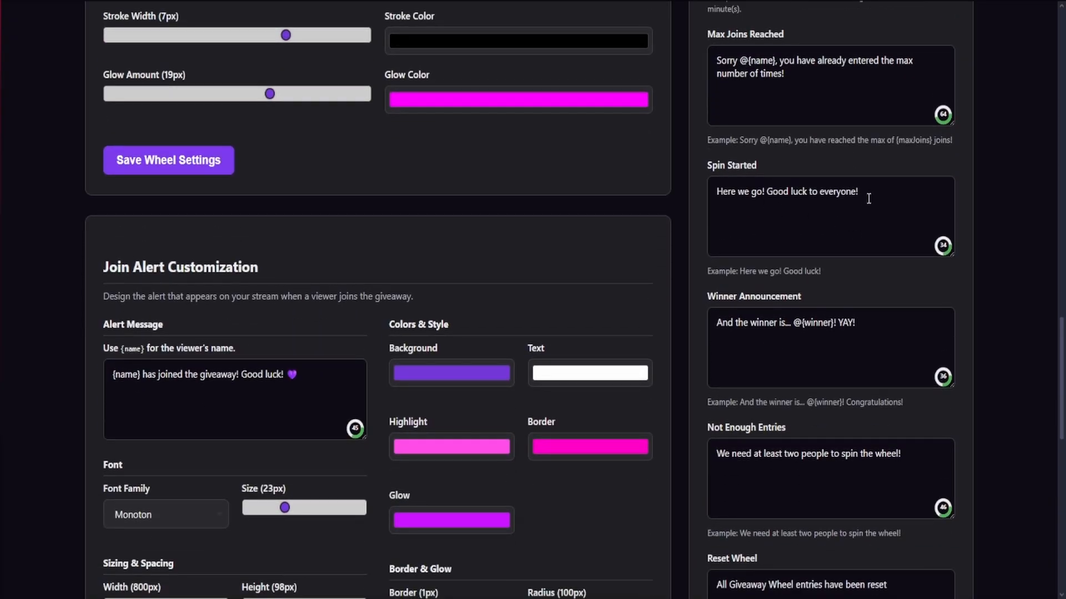
pyautogui.scroll(-2, 868, 199)
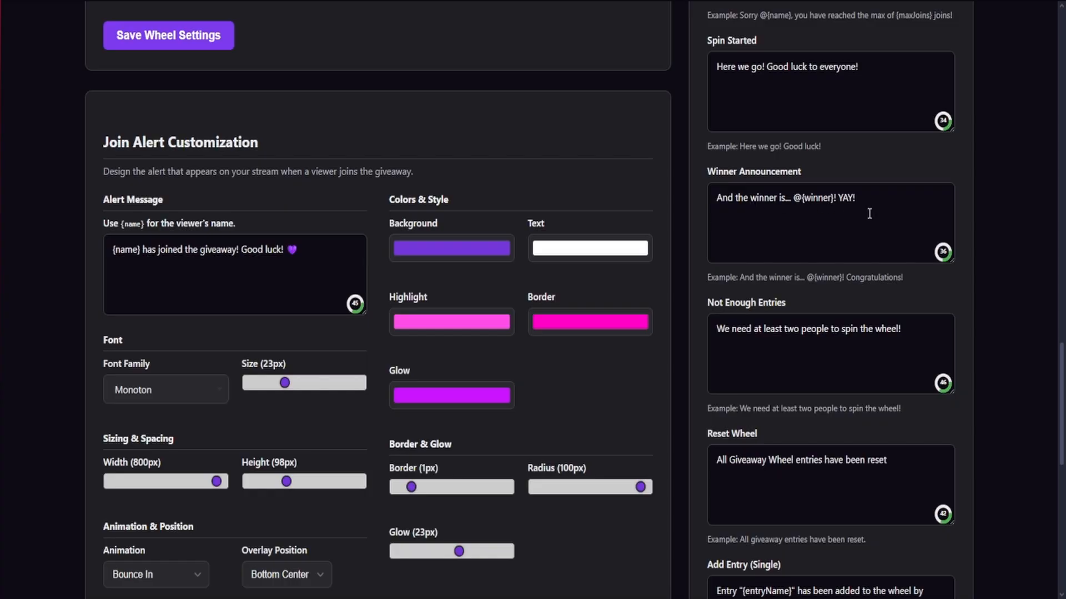
pyautogui.scroll(-1, 869, 214)
pyautogui.scroll(-2, 728, 272)
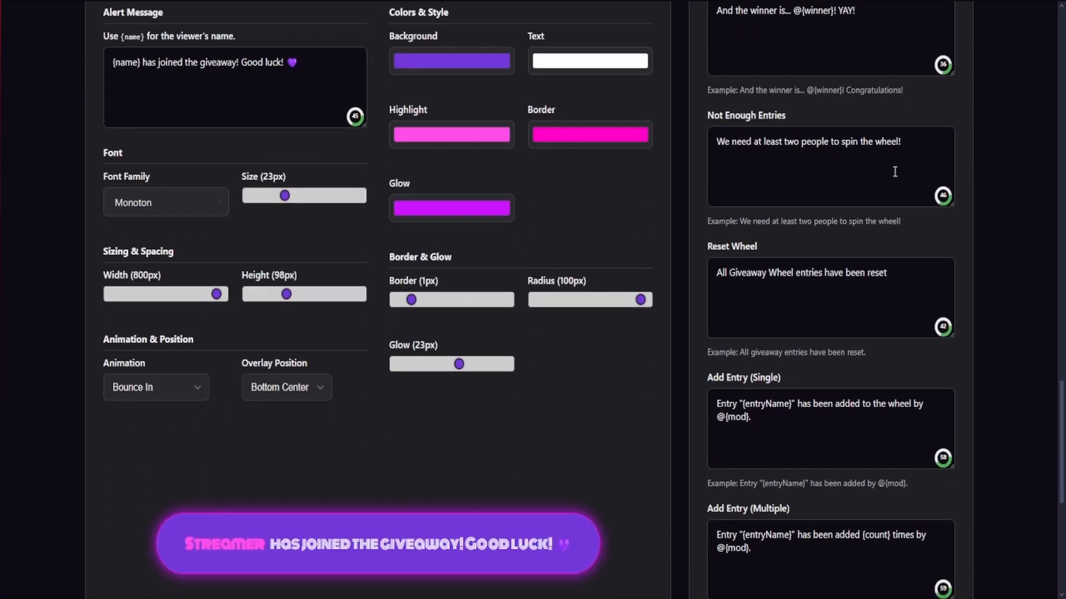
pyautogui.scroll(-2, 785, 205)
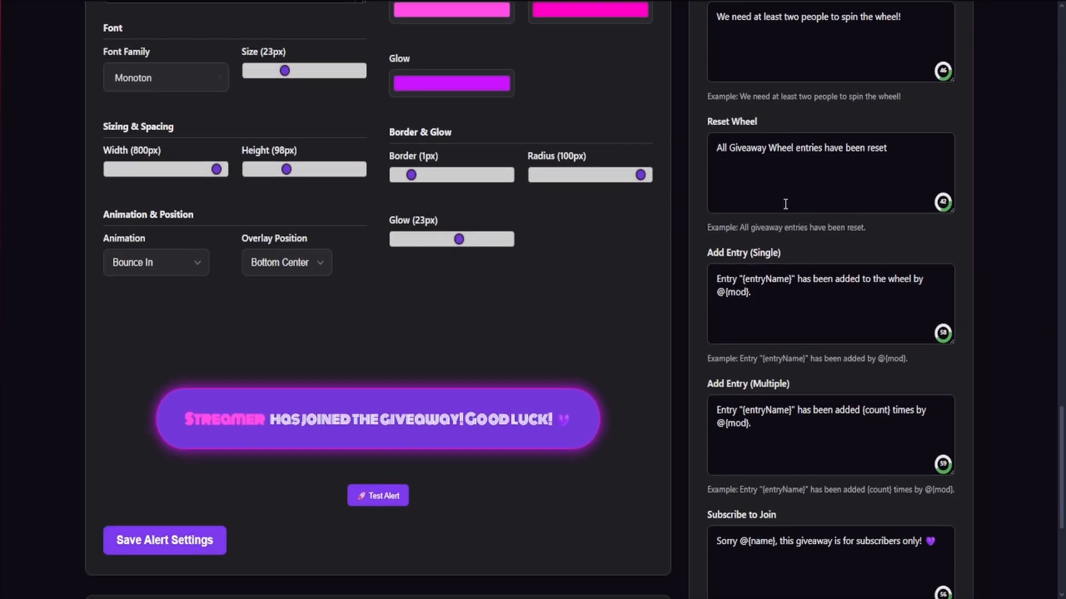
pyautogui.scroll(-1, 866, 223)
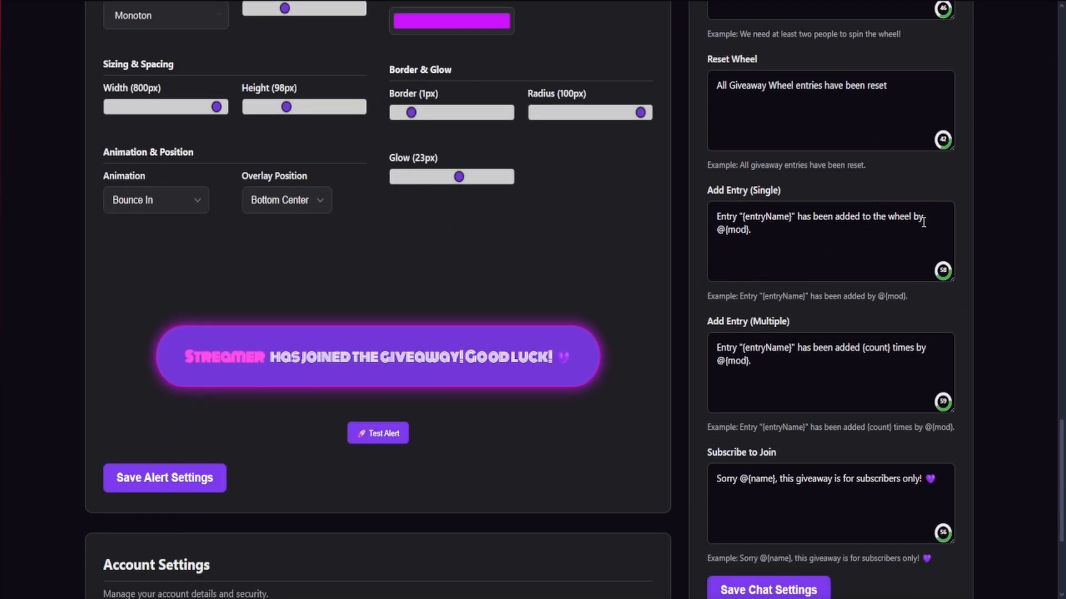
pyautogui.scroll(-2, 833, 233)
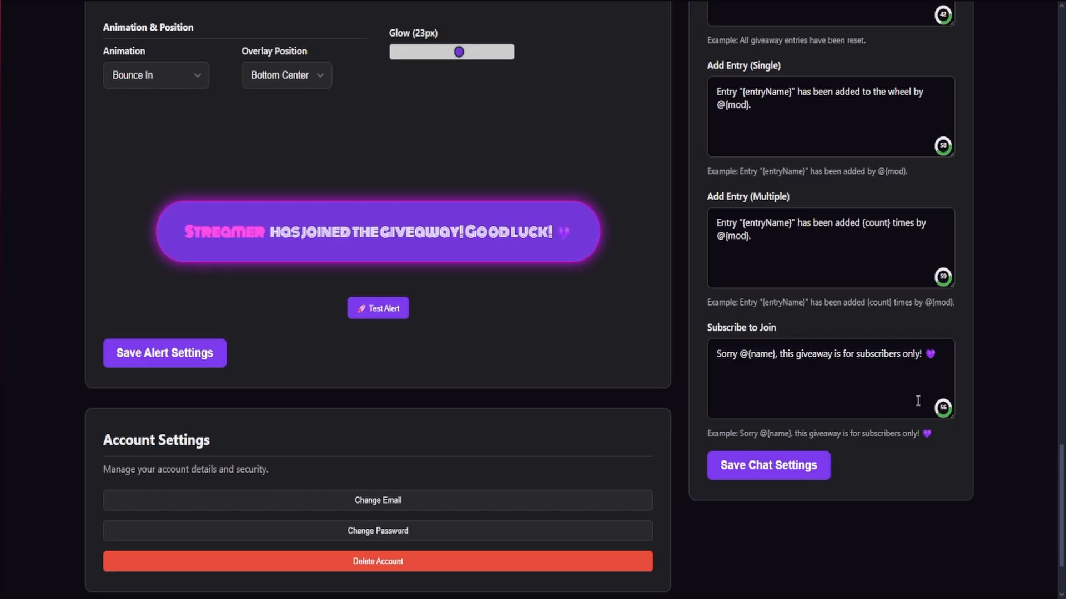
# Leave the dashboard settings and return to the page with the giveaway wheel and its name list
pyautogui.scroll(1, 877, 436)
pyautogui.scroll(20, 876, 435)
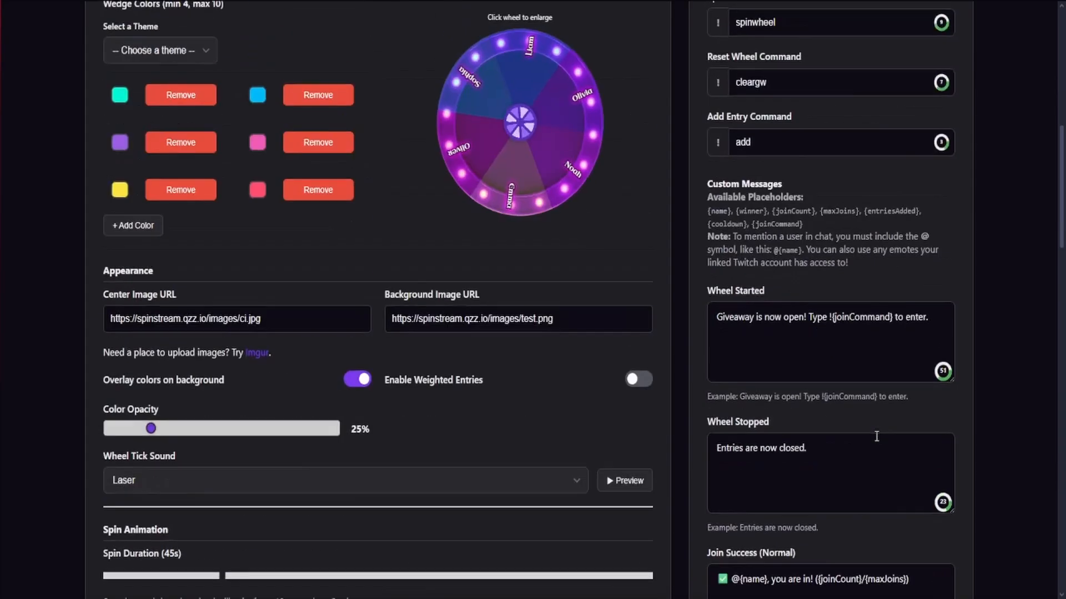
pyautogui.scroll(5, 877, 436)
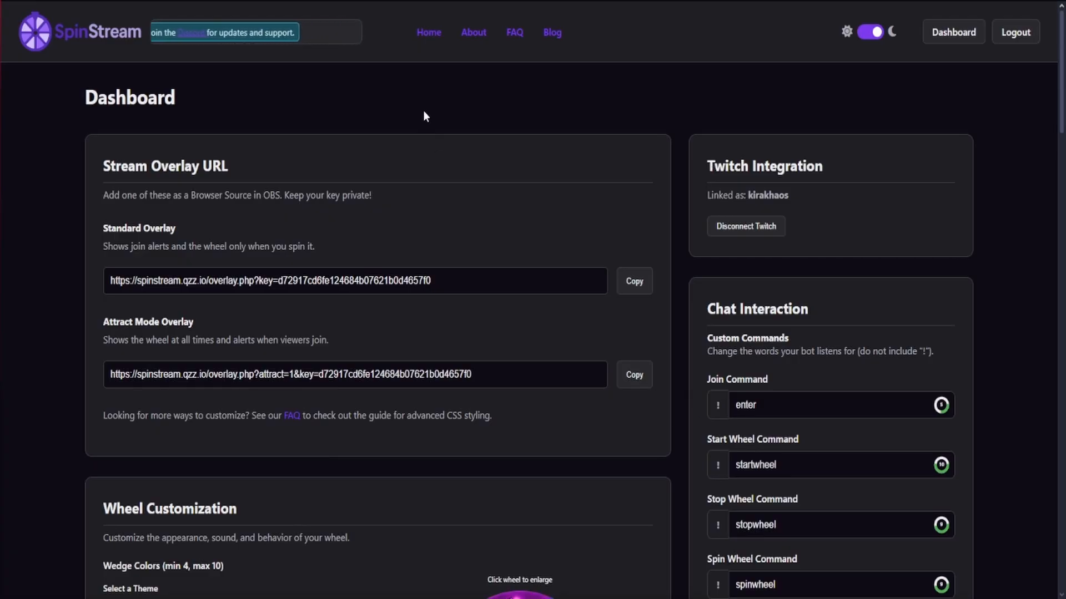
pyautogui.scroll(-5, 425, 111)
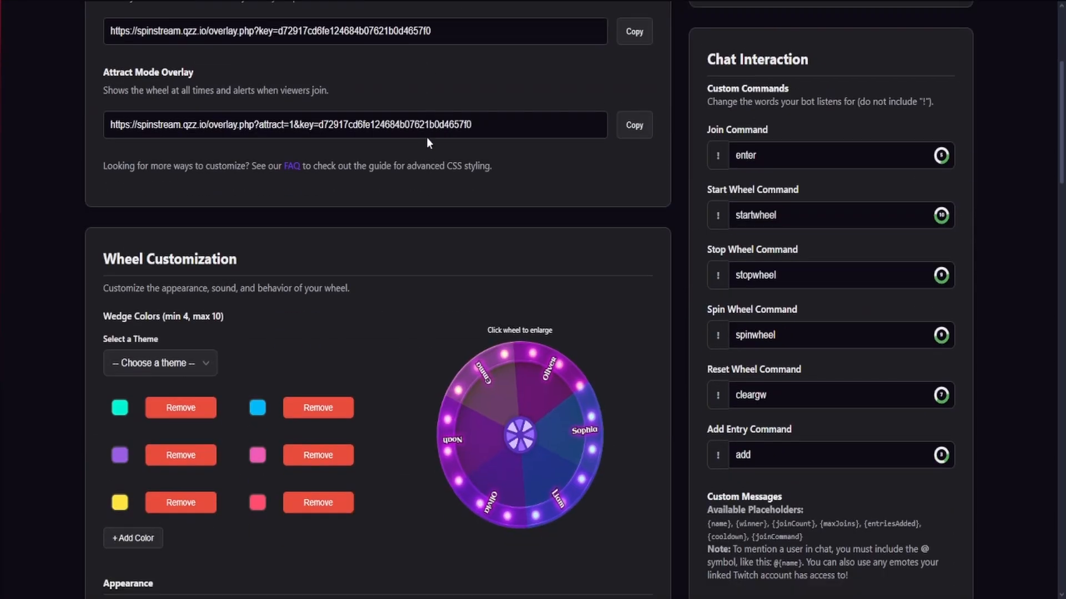
pyautogui.scroll(5, 448, 110)
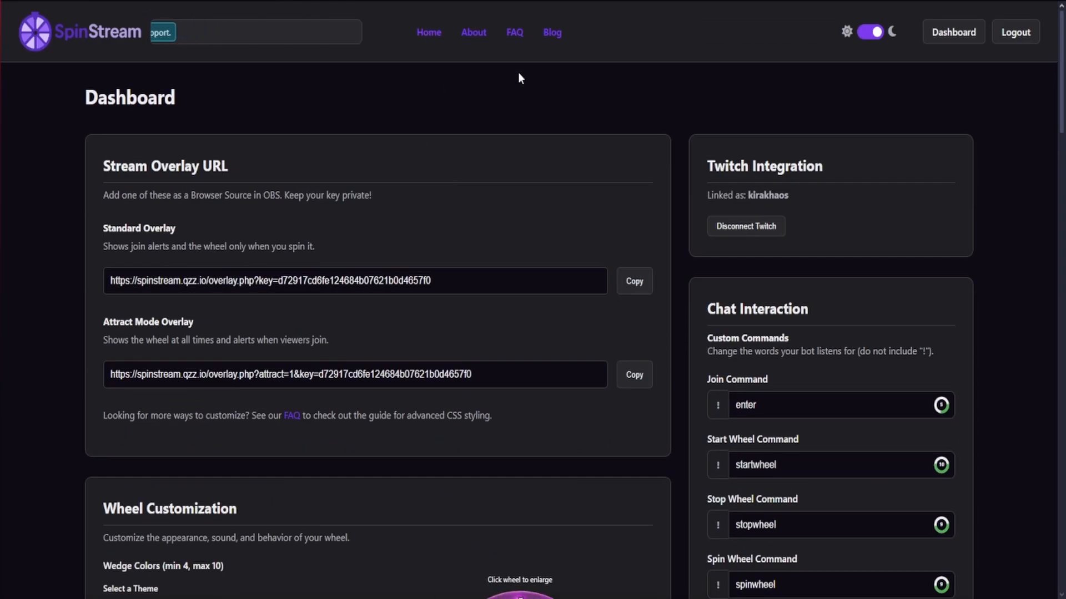
pyautogui.hotkey('alt', 'Left')
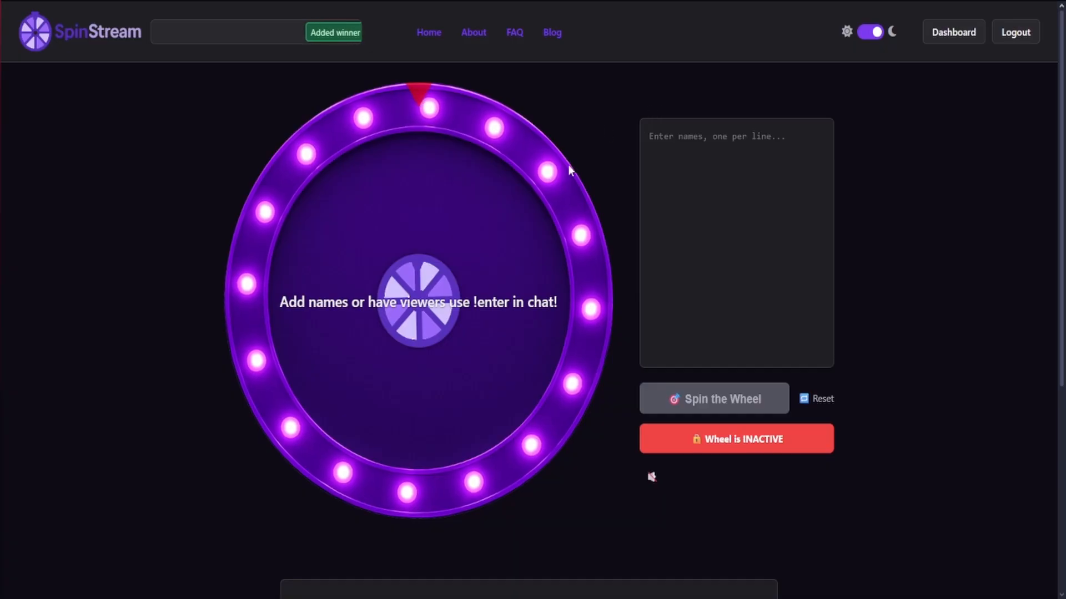
# Open the inactive wheel's settings, examine the subscriber, max joins and entry cooldown options, and close them without starting the wheel
pyautogui.click(733, 443)
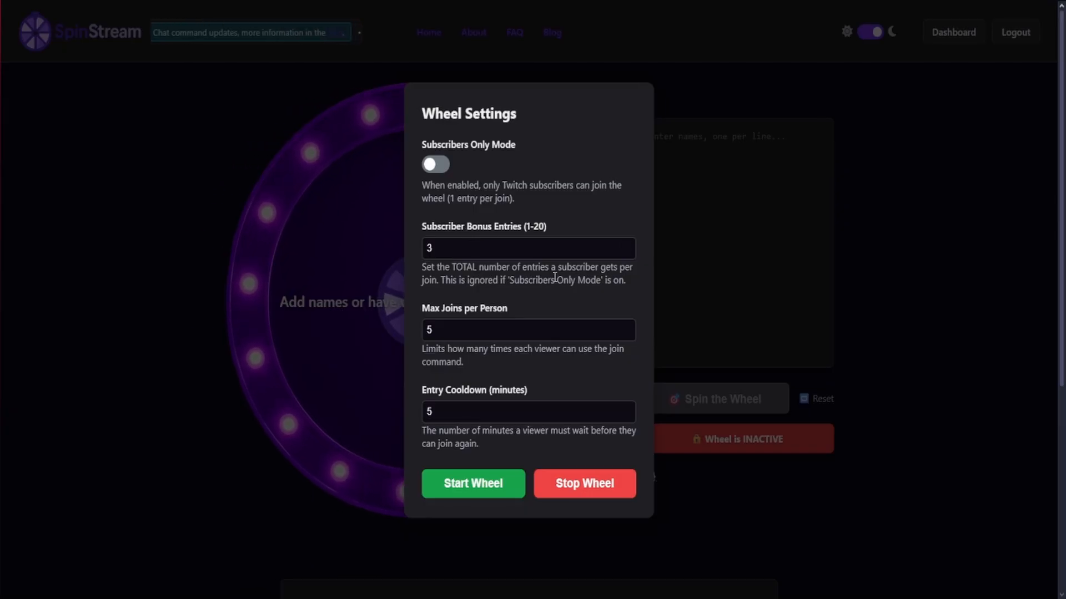
pyautogui.click(457, 251)
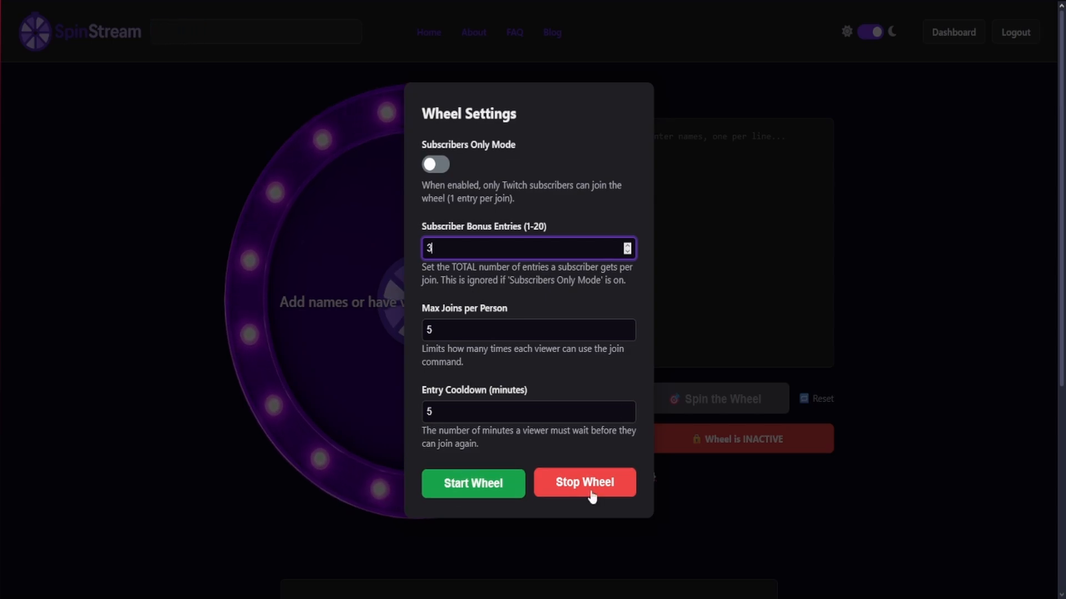
pyautogui.click(721, 500)
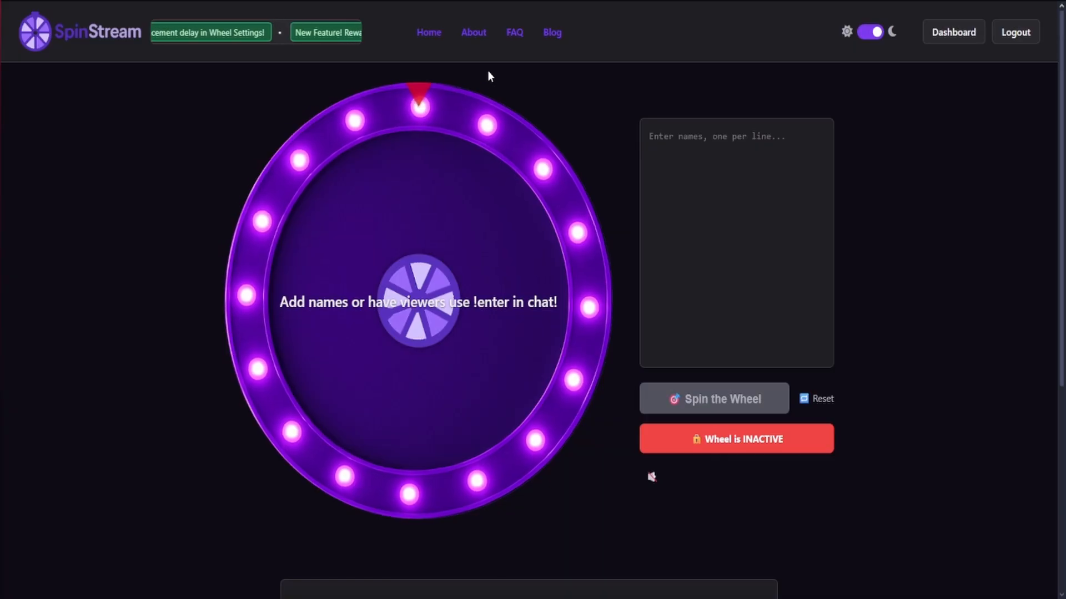
# Open the FAQ page and look over its questions, from General through Advanced CSS Styling to Troubleshooting
pyautogui.click(513, 33)
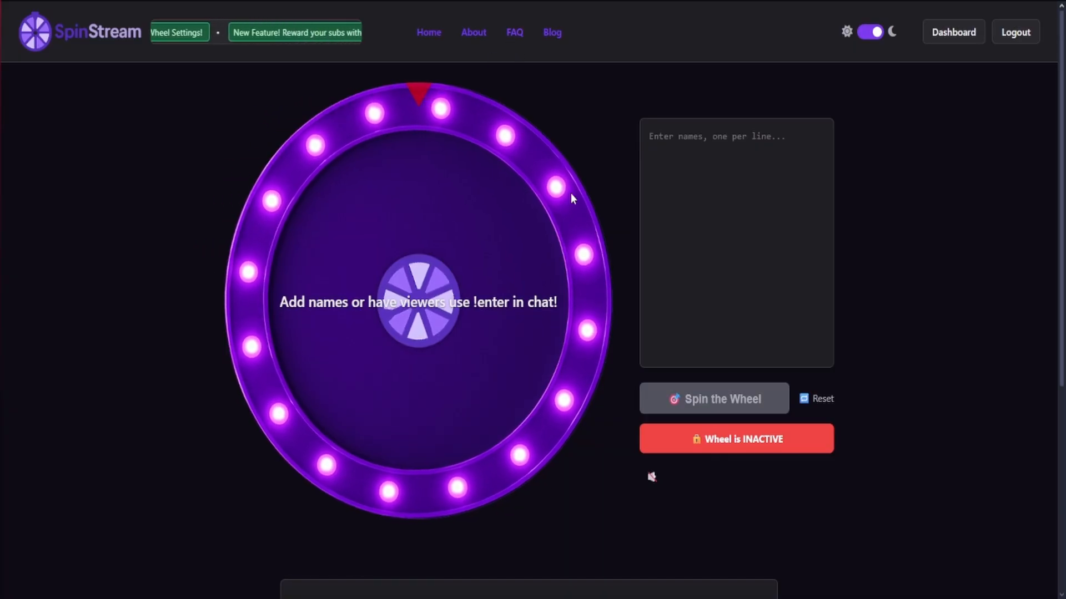
pyautogui.scroll(-4, 244, 248)
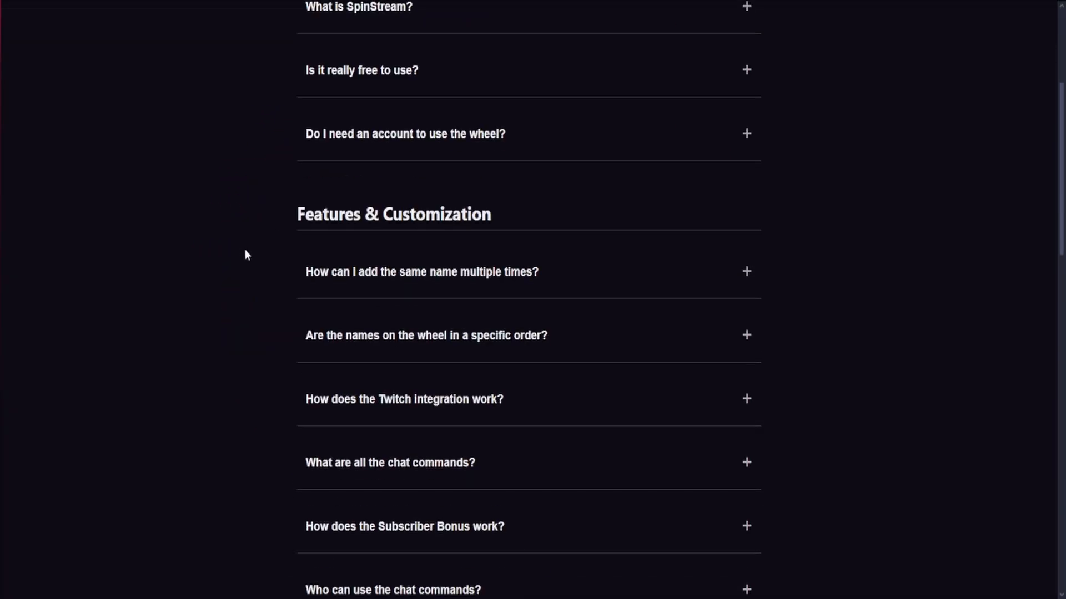
pyautogui.scroll(3, 244, 249)
pyautogui.scroll(-15, 245, 252)
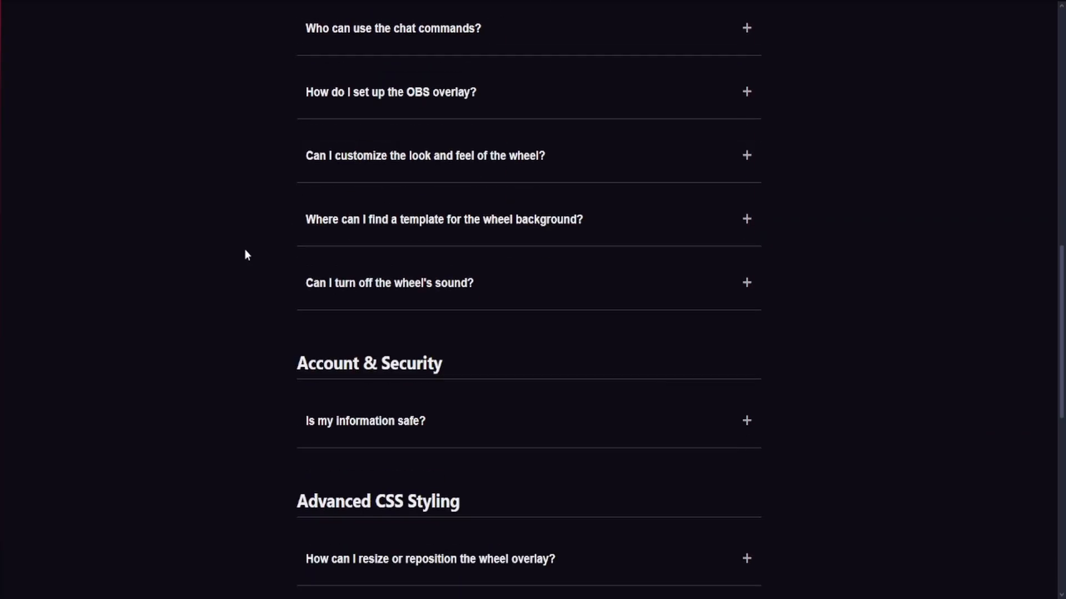
pyautogui.scroll(-5, 247, 254)
pyautogui.scroll(14, 246, 254)
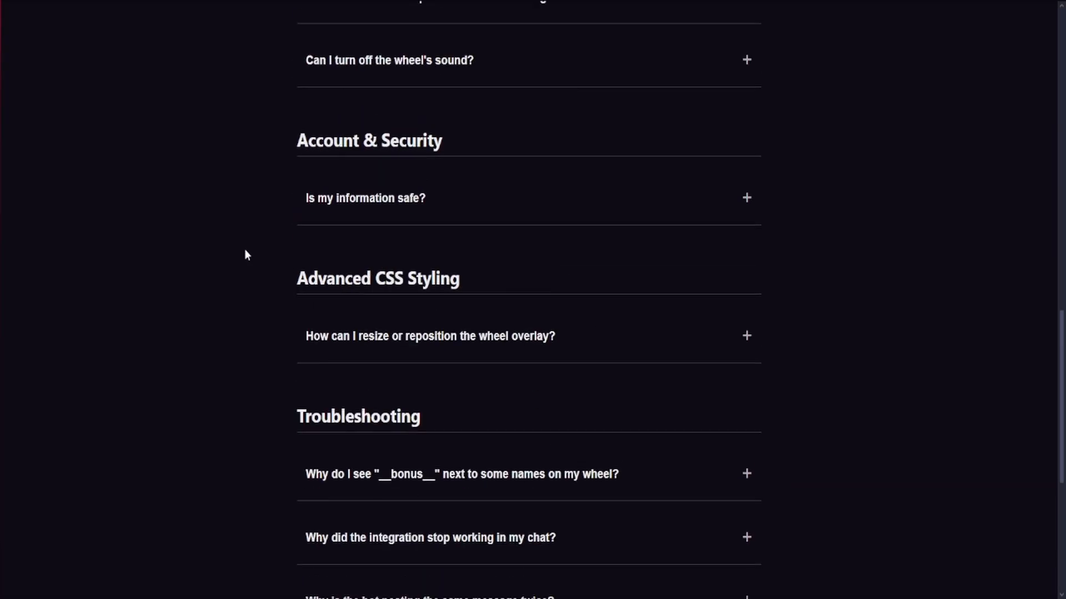
pyautogui.scroll(6, 245, 255)
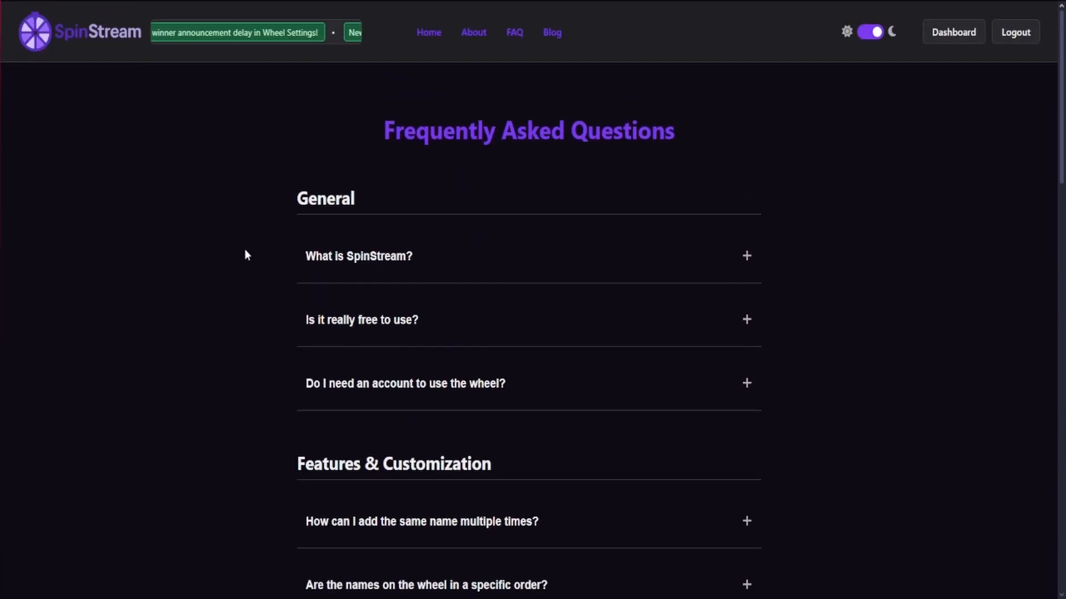